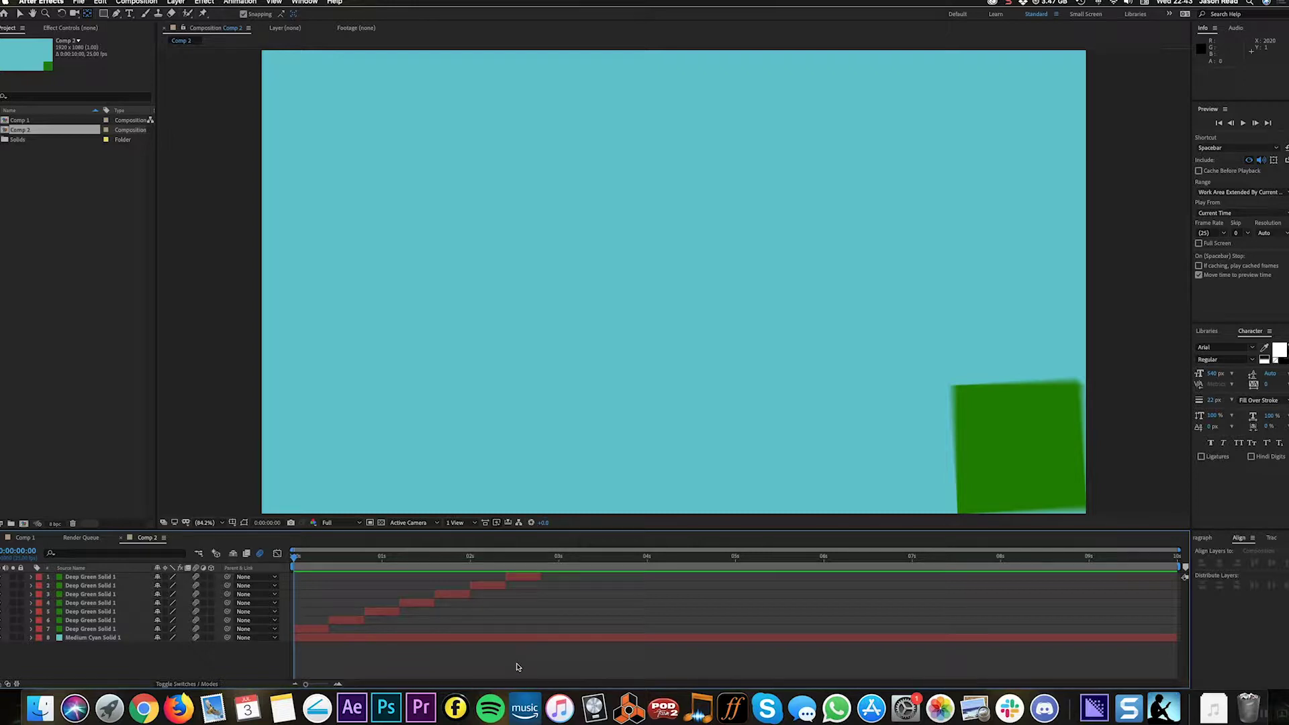
RAM-preview Comp 2's tumbling green squares, rewind to the first frame, and open Comp 1.
key(space)
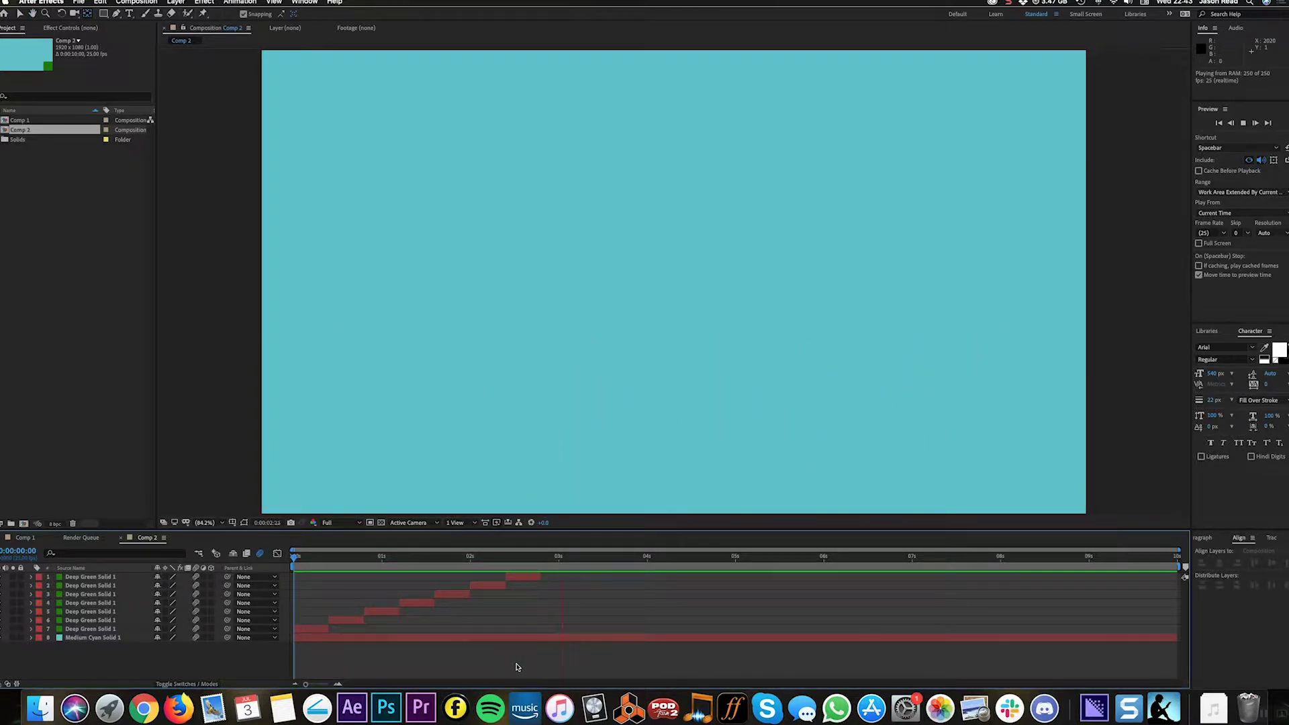
key(space)
key(space)
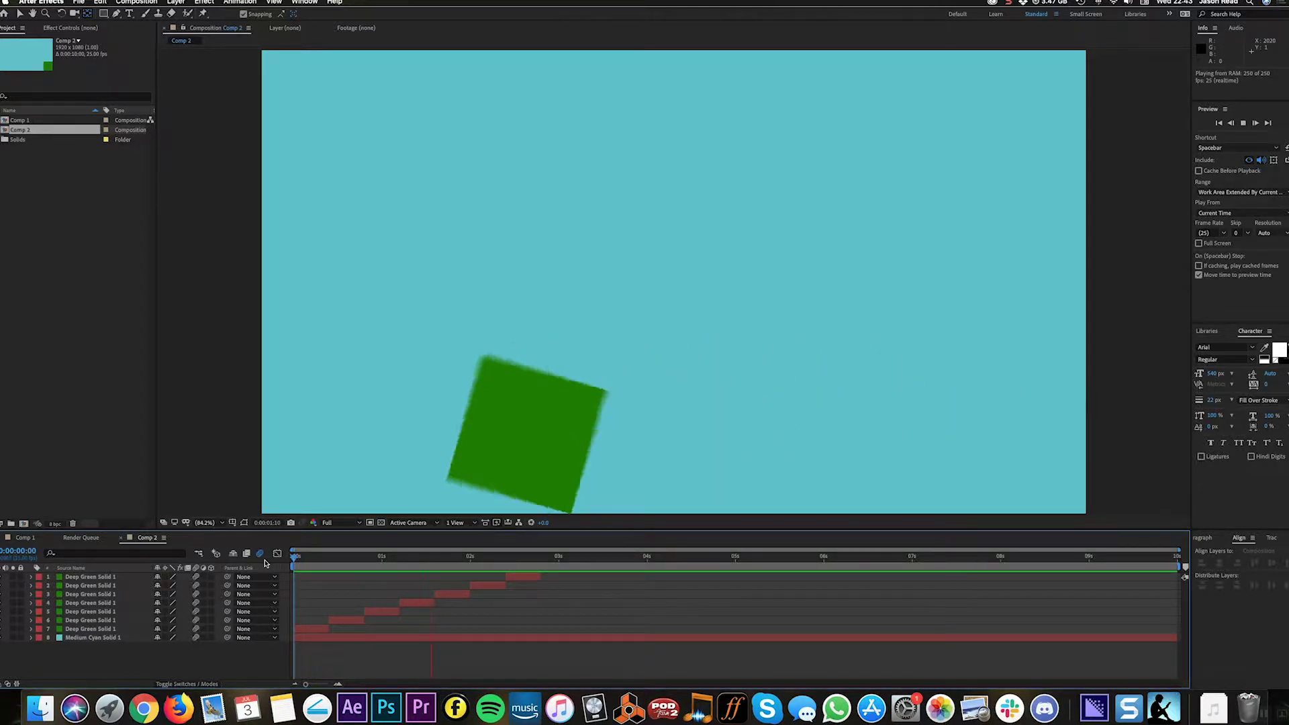
key(space)
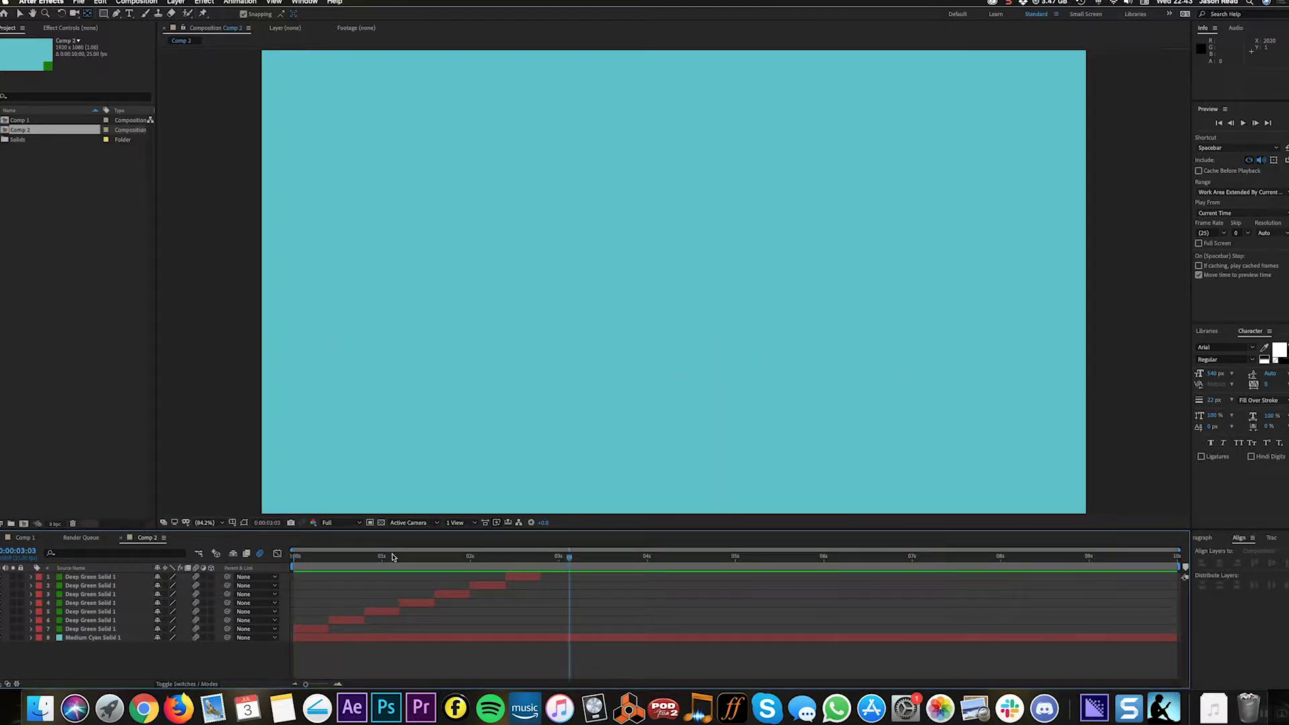
key(Home)
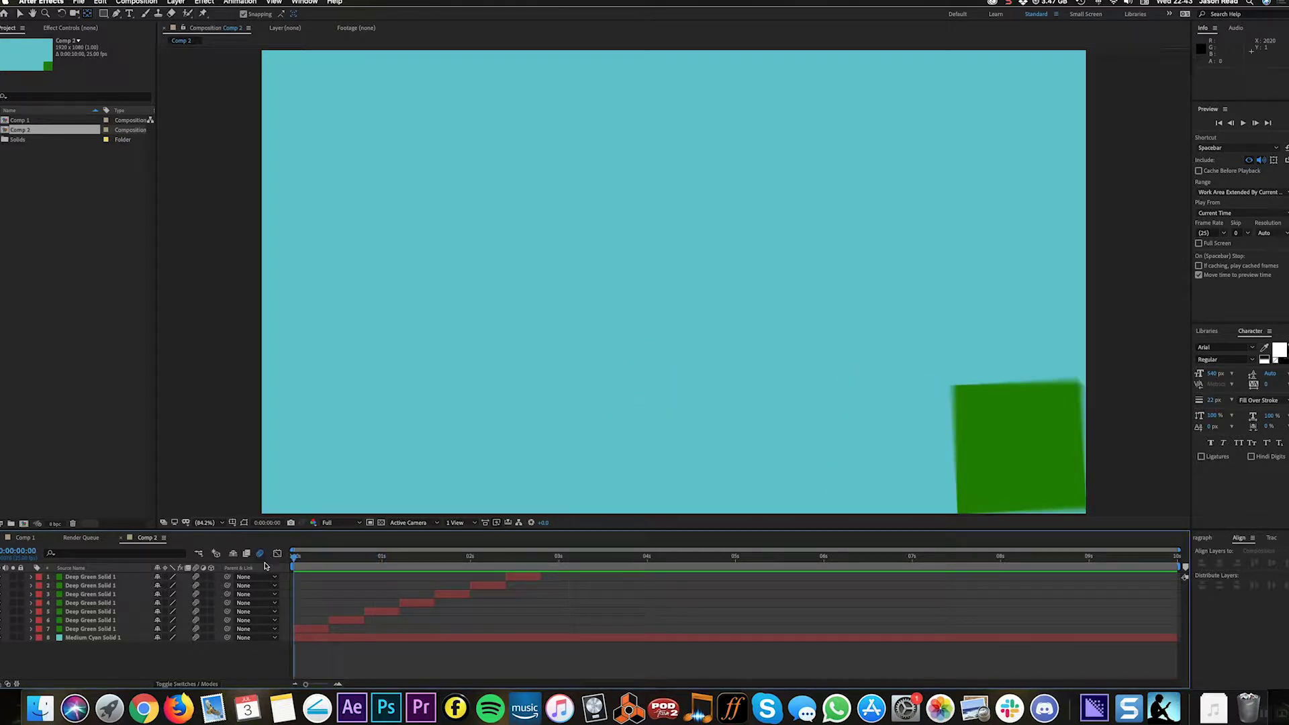
double_click(20, 122)
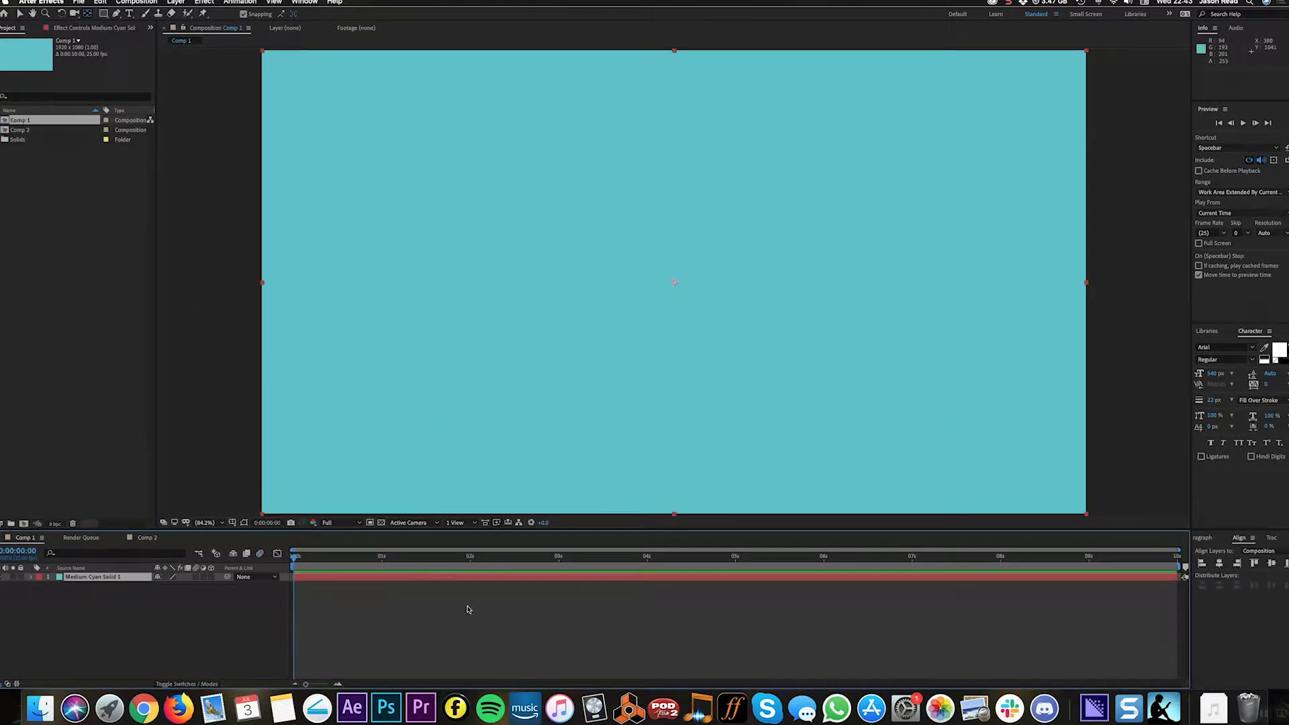
Add a new 300×300 px green solid named Box, centred over the cyan background.
click(147, 3)
mouse_move(176, 2)
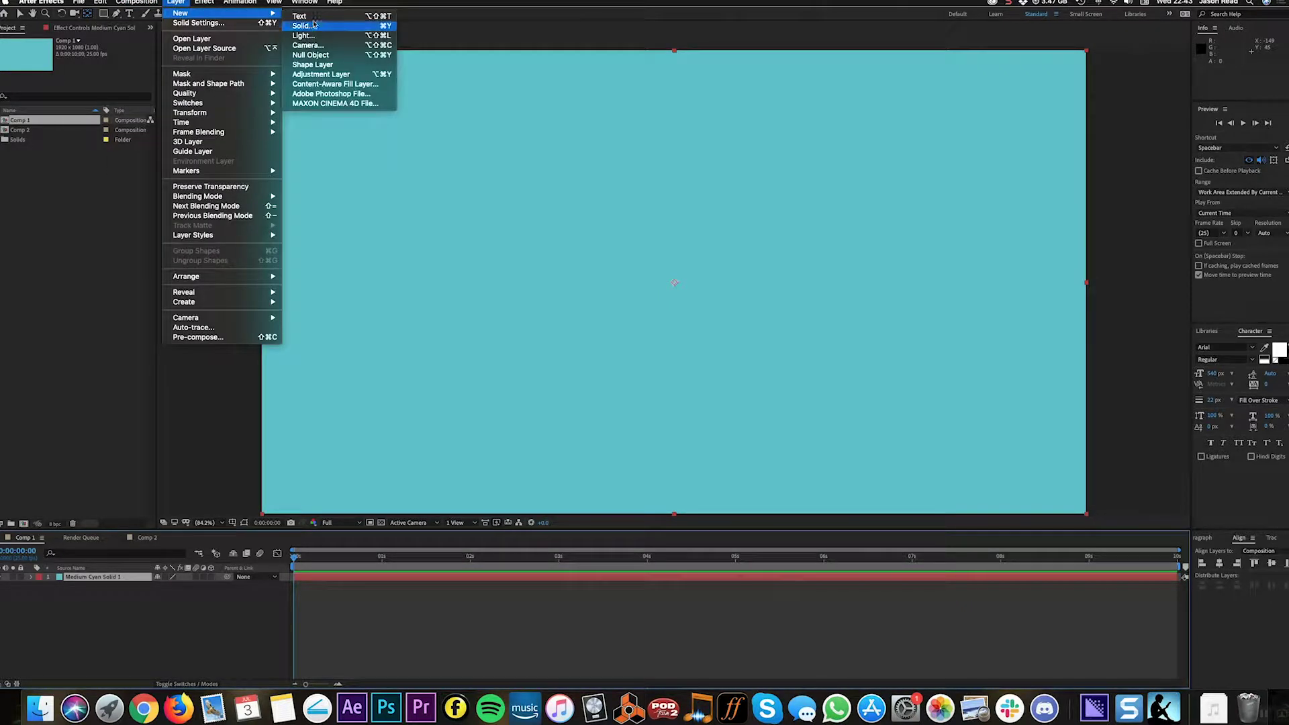
click(317, 27)
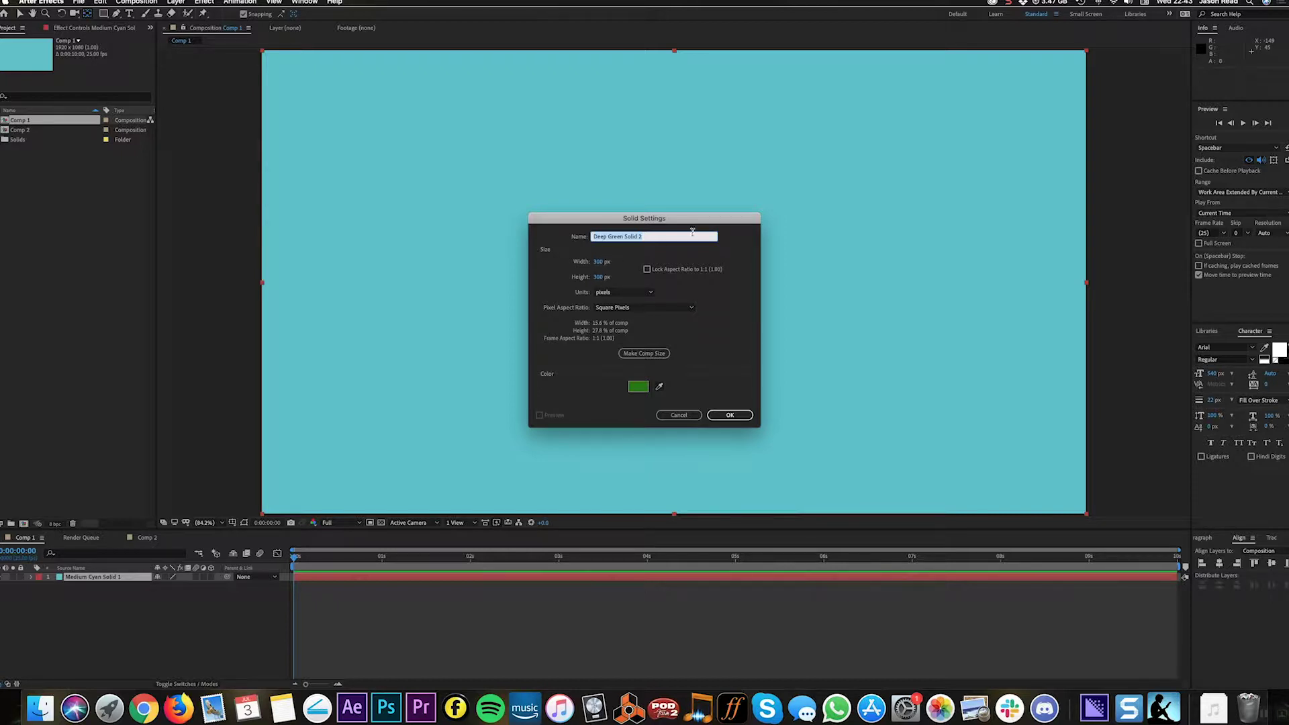
text(Box)
click(725, 416)
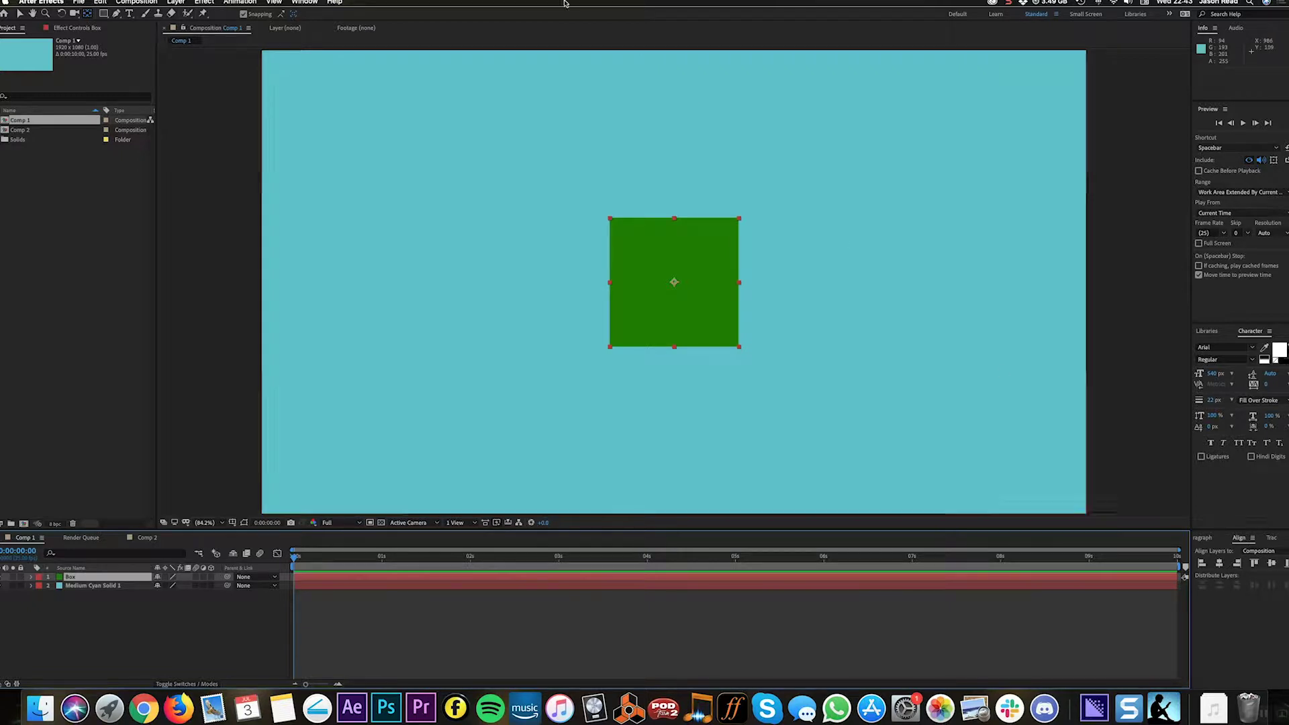
Align the Box solid to Comp 1's bottom and right edges with the Align panel.
click(304, 2)
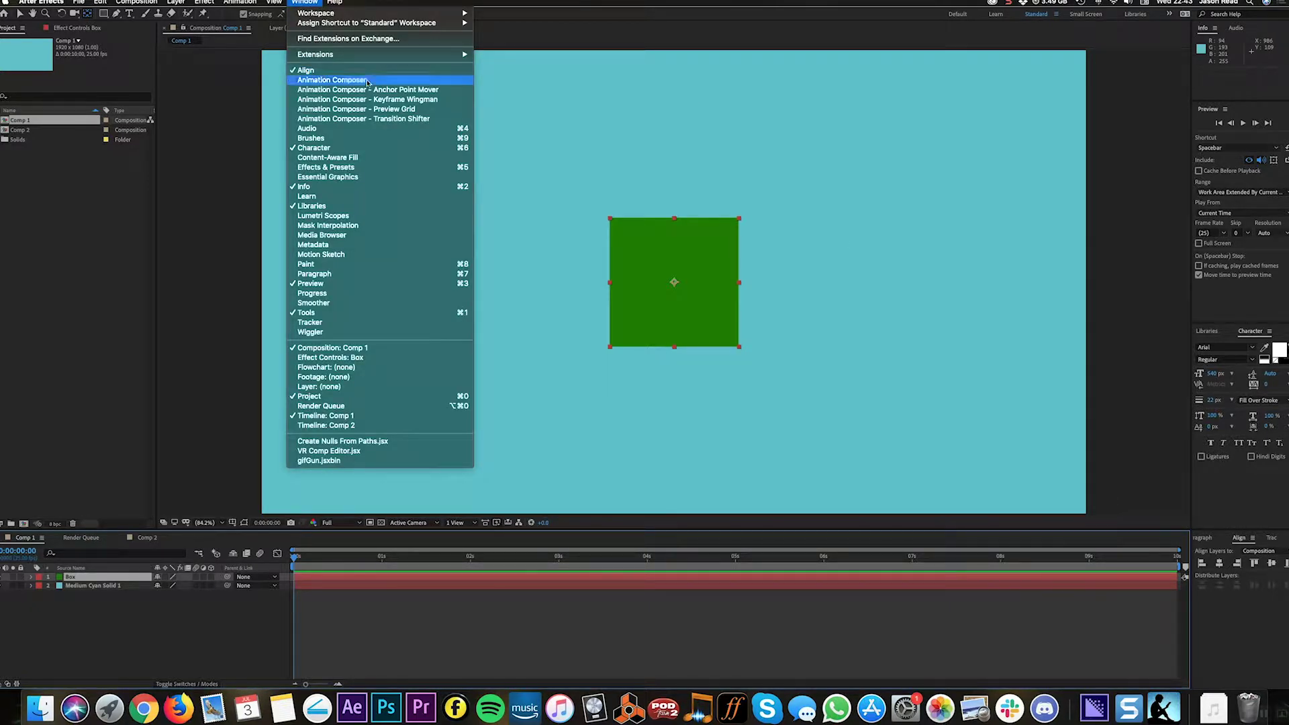
click(1278, 627)
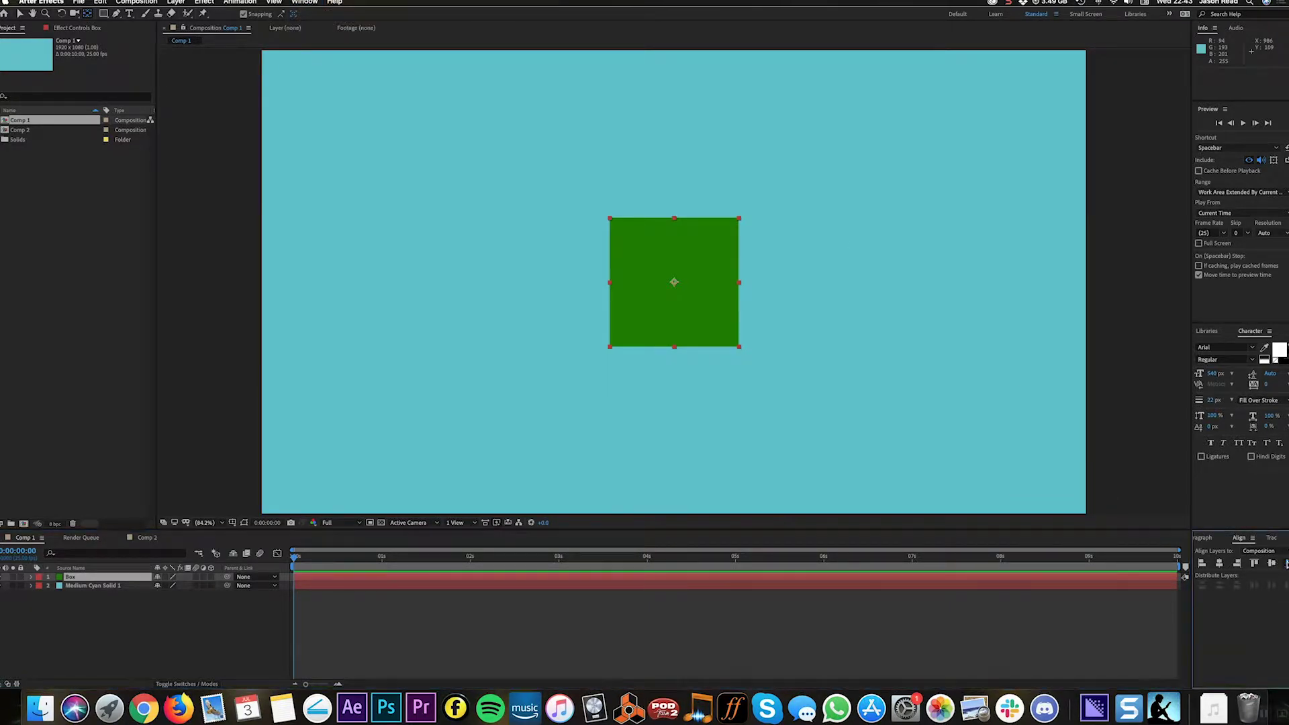
click(1286, 563)
click(1237, 566)
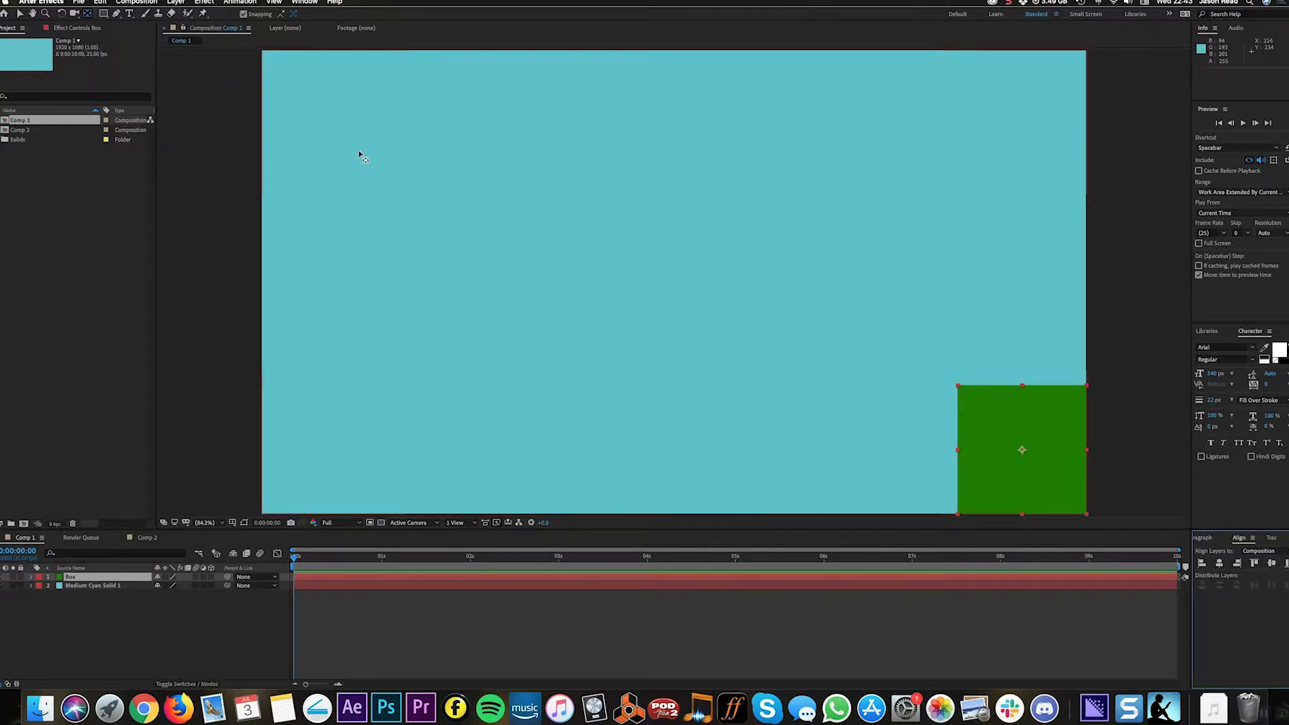
With snapping on, move Box's anchor point to the square's lower-left corner.
click(244, 14)
drag(1021, 450, 958, 514)
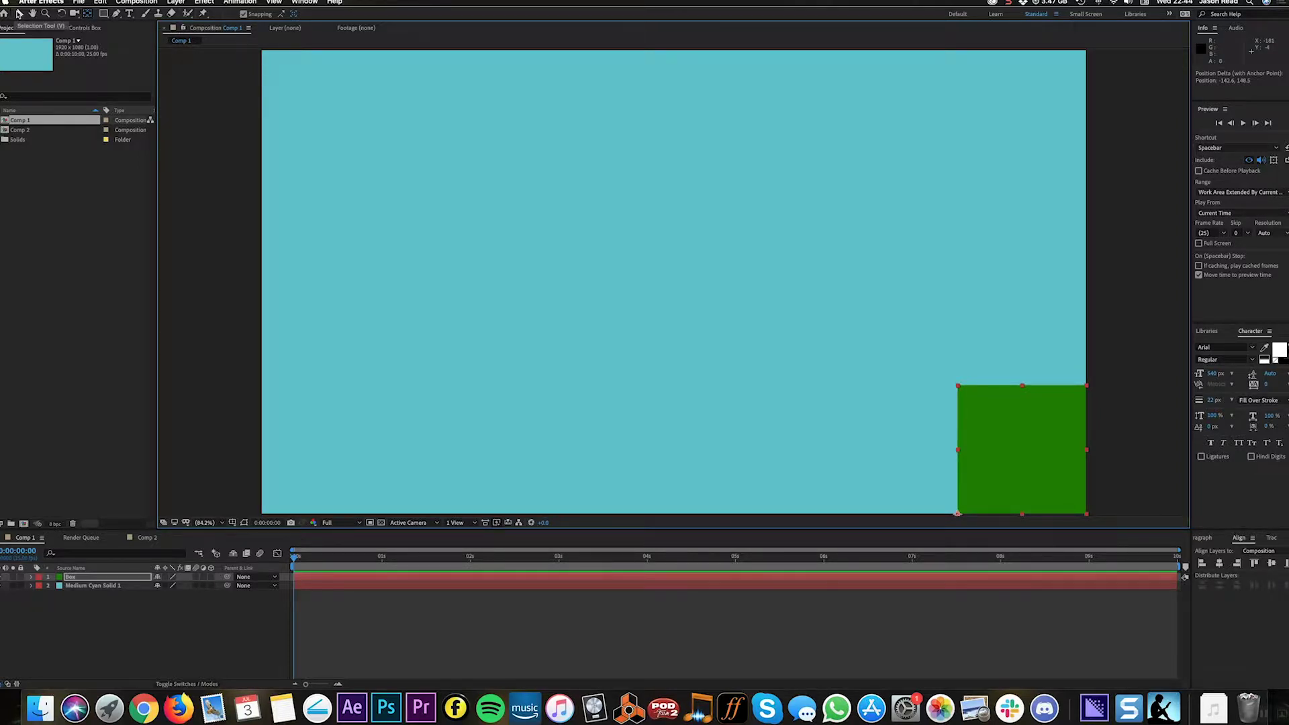
click(19, 13)
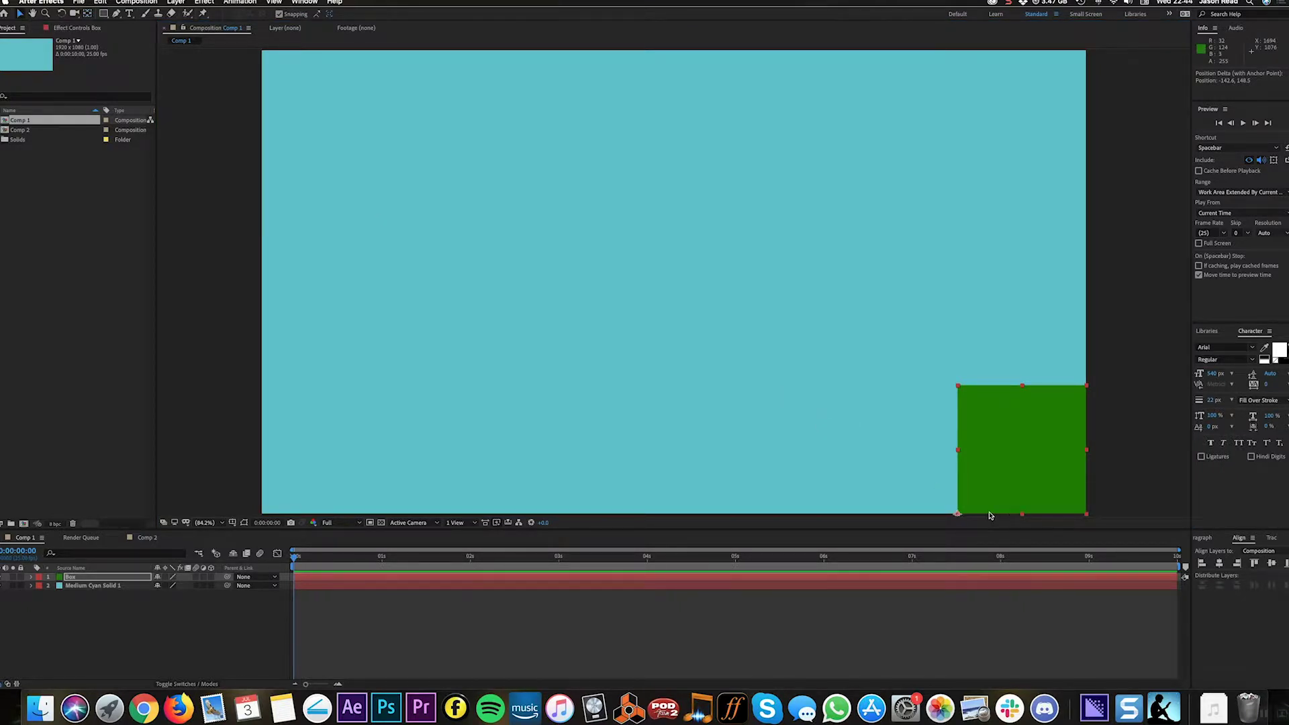
Key Box's Rotation at 0° on the first frame and split the layer at 0:00:00:10.
key(r)
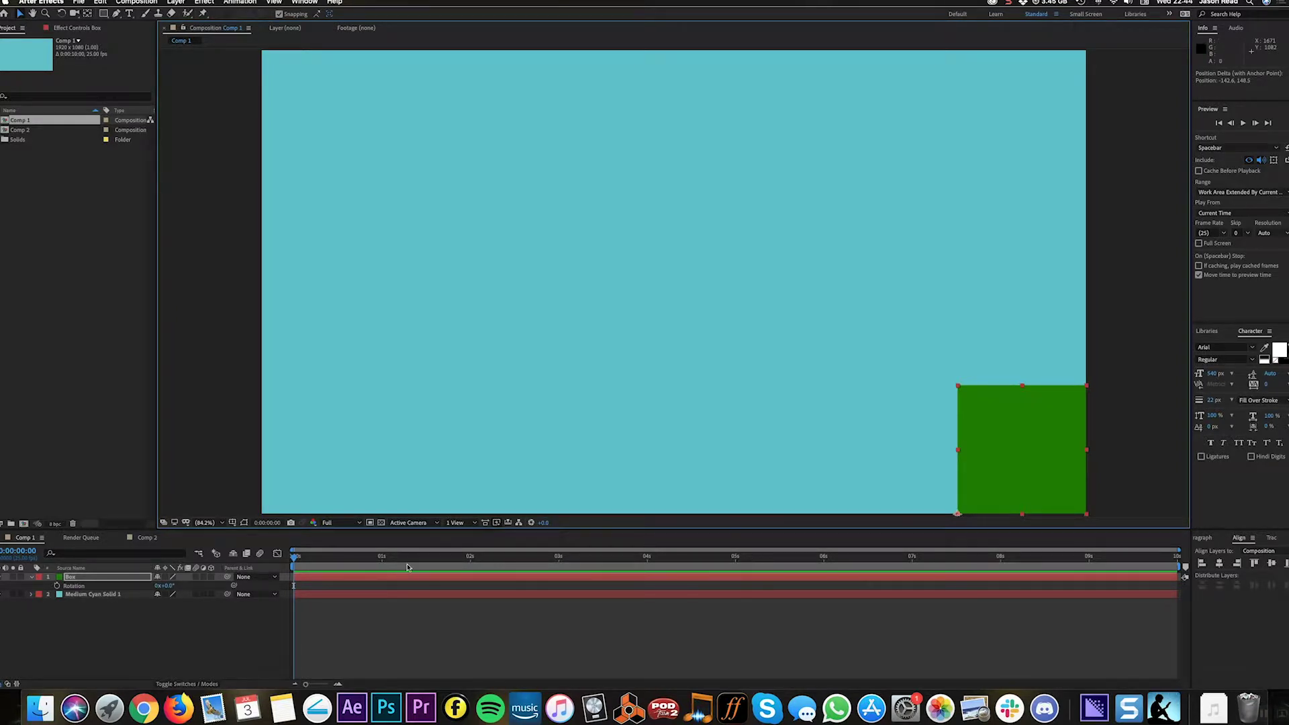
click(57, 586)
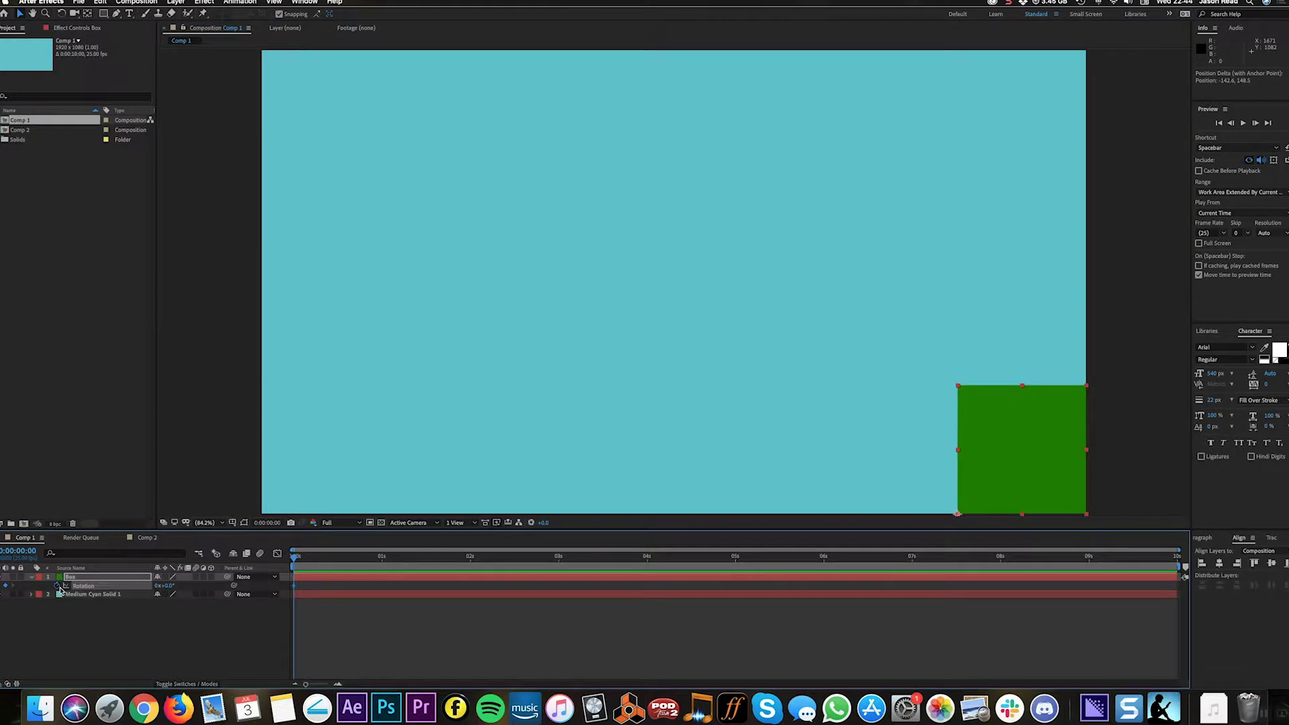
click(328, 634)
key(super+d)
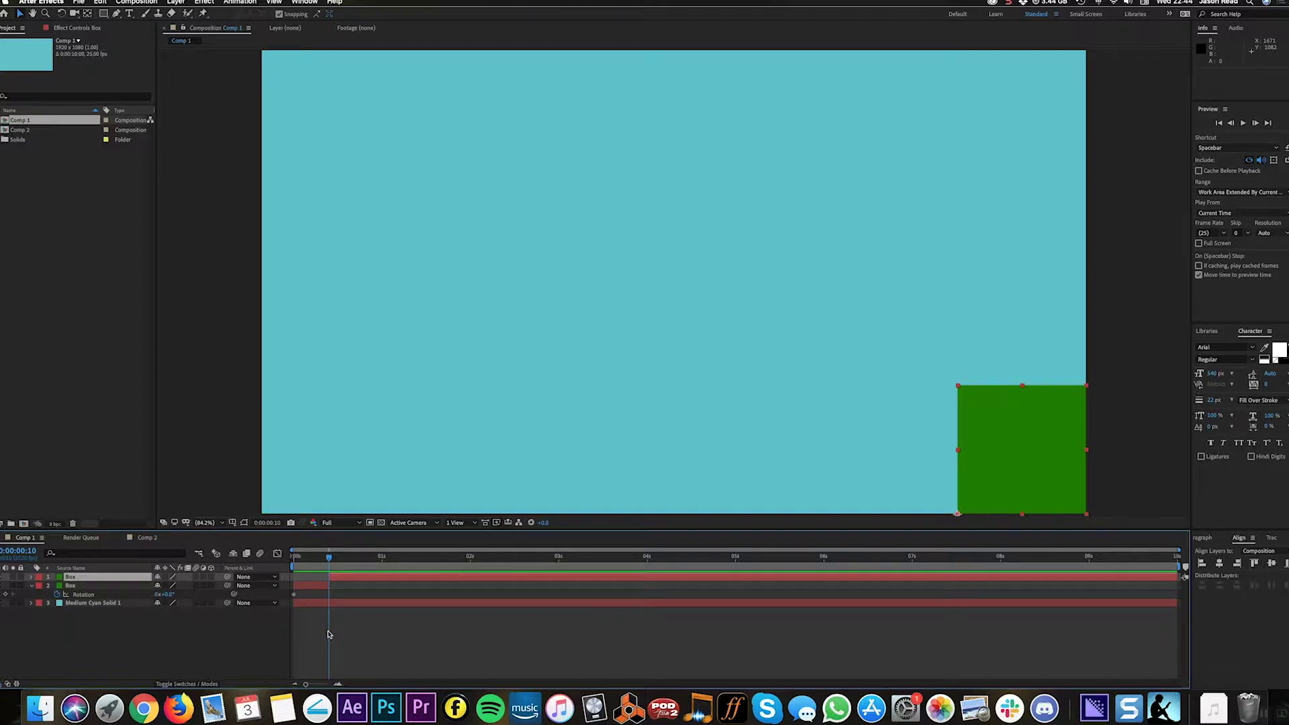
Delete the split-off upper Box layer, select the remaining one, and zoom the timeline to frames.
key(Delete)
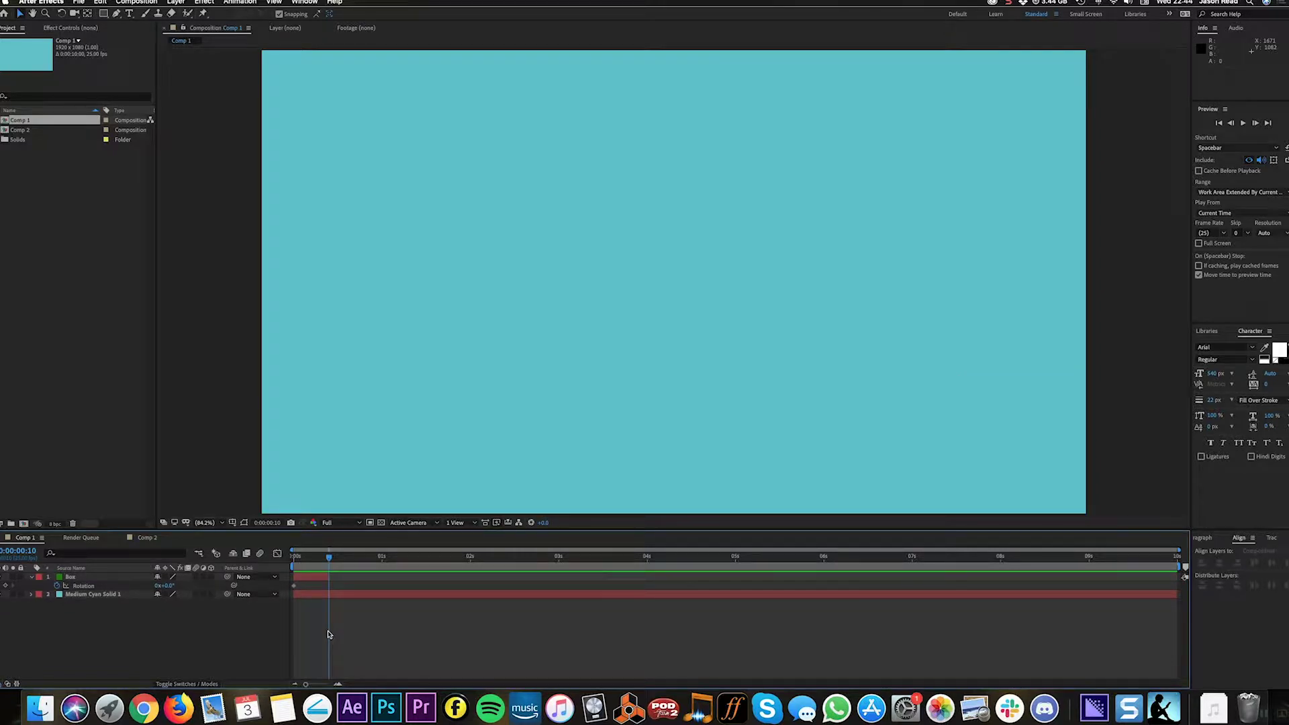
click(322, 579)
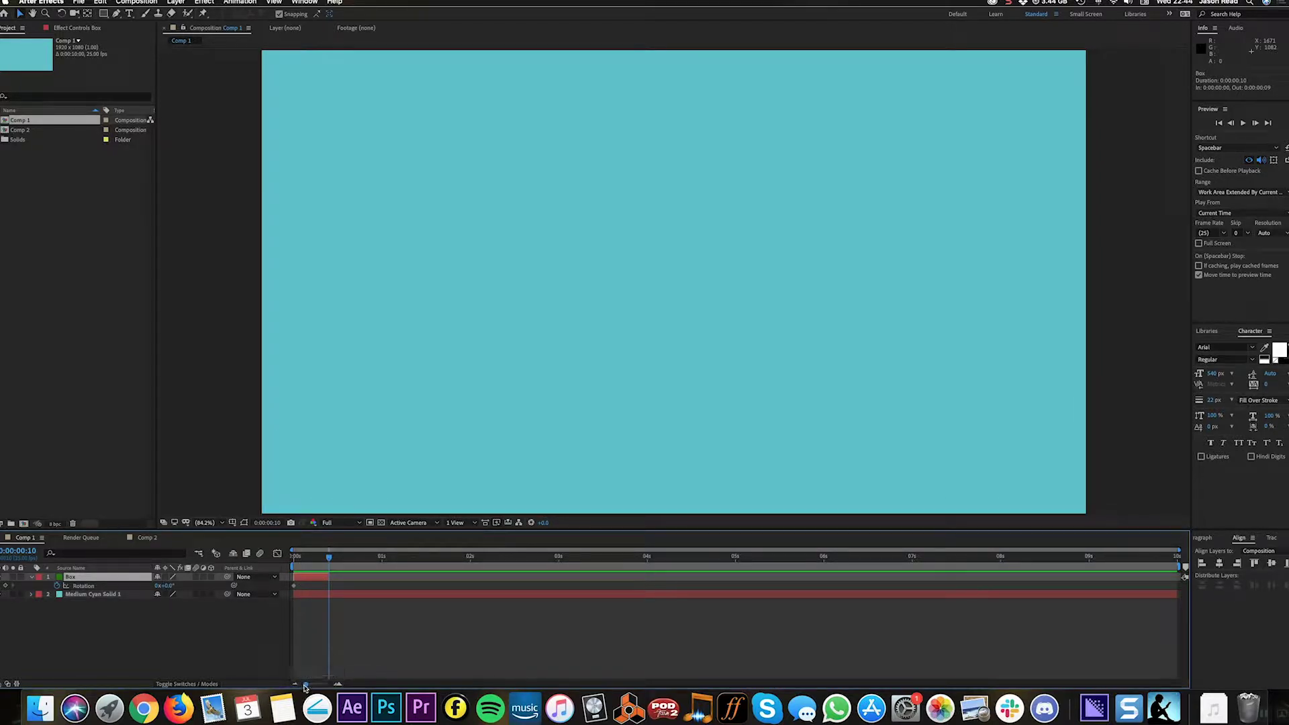
drag(306, 684, 325, 684)
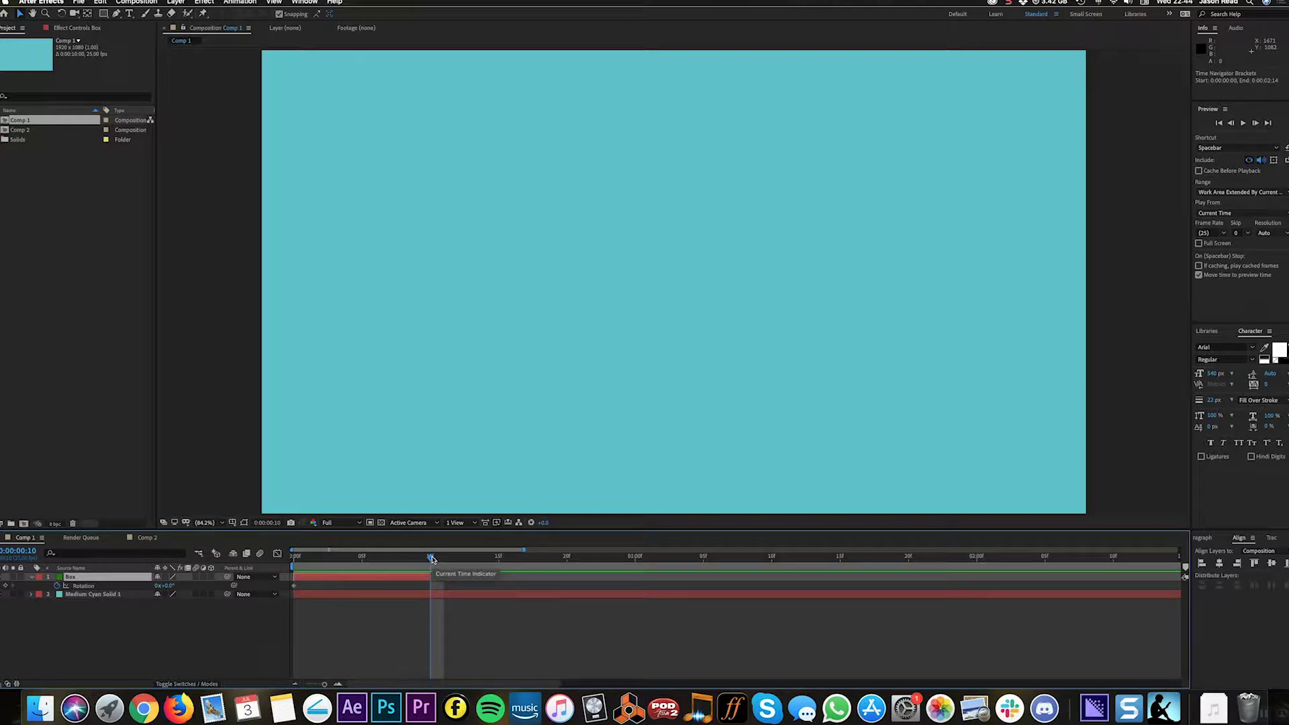
Key Box's rotation to -90° at frame 10, check the quarter-turn, and duplicate the layer.
click(167, 586)
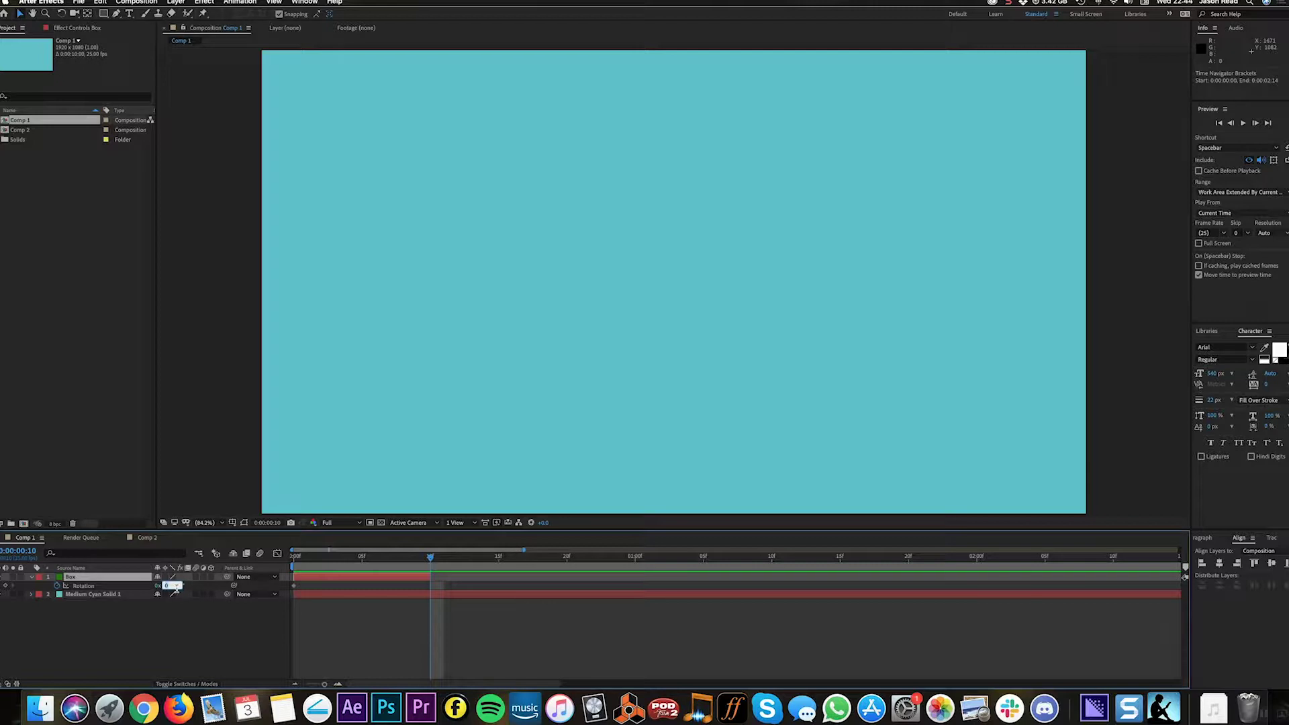
text(-90)
key(Return)
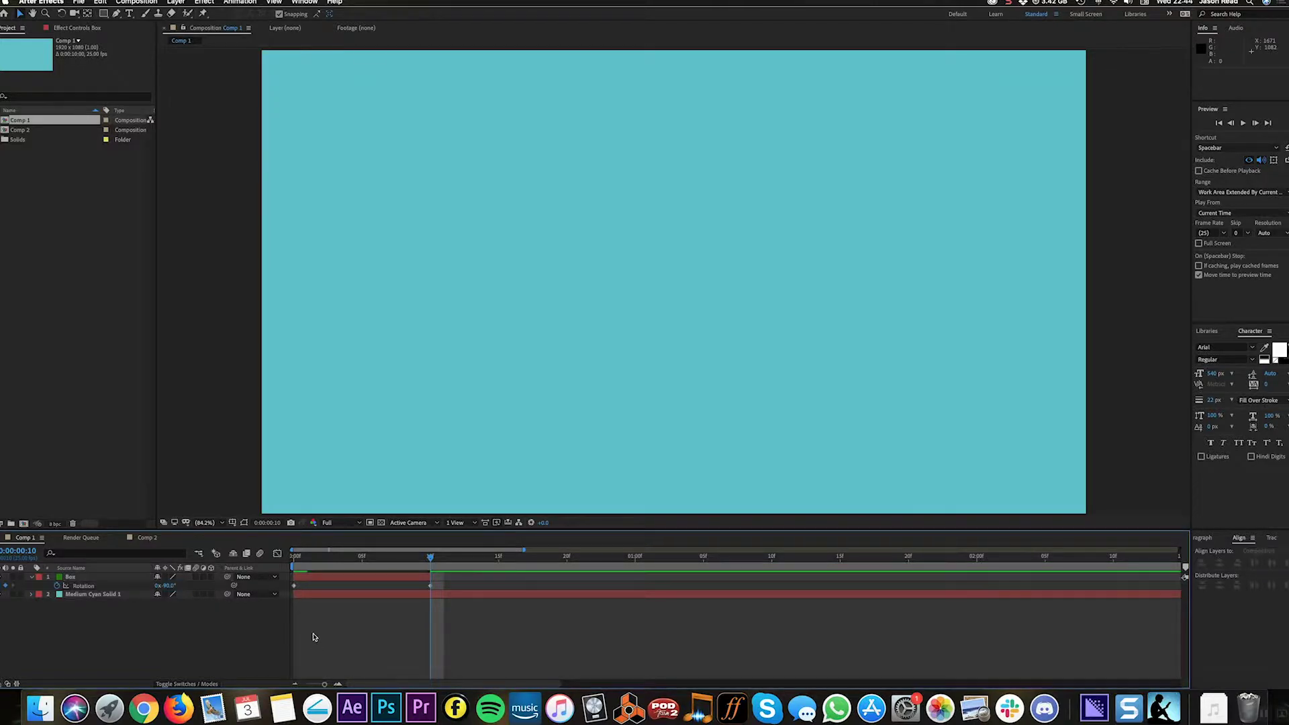
key(space)
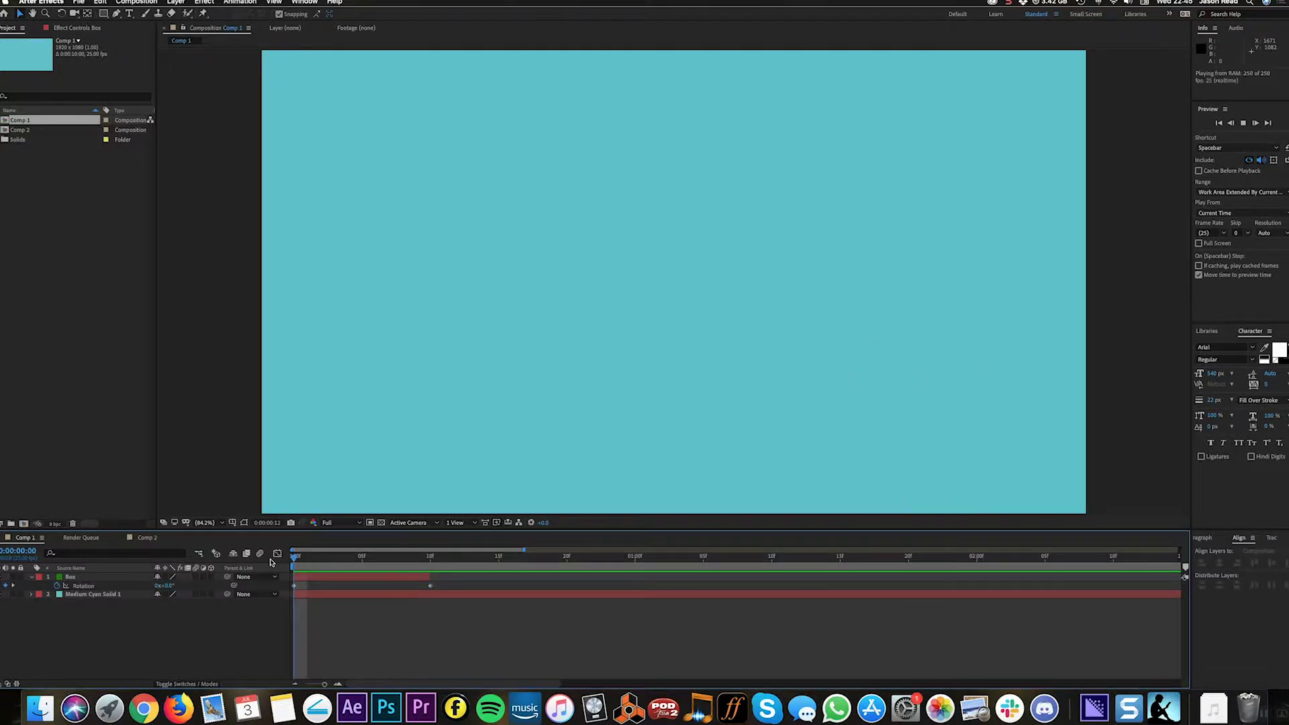
drag(357, 555, 294, 557)
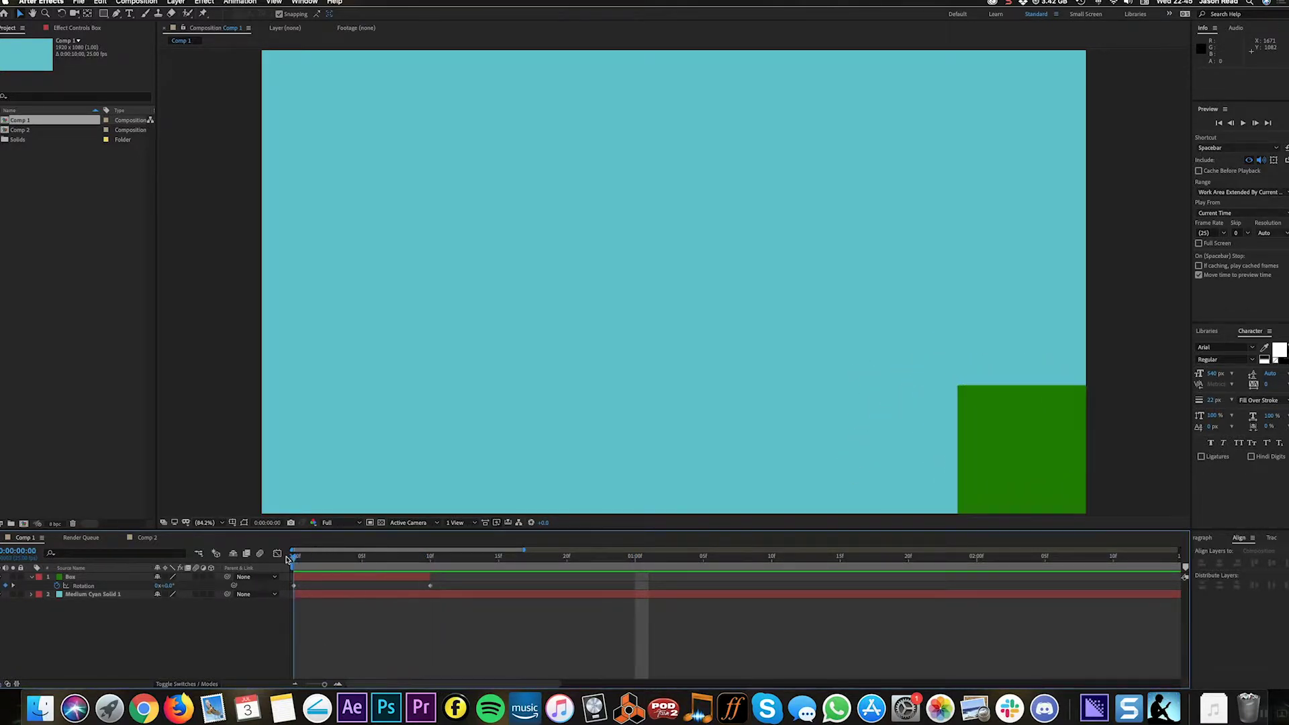
drag(400, 558, 424, 568)
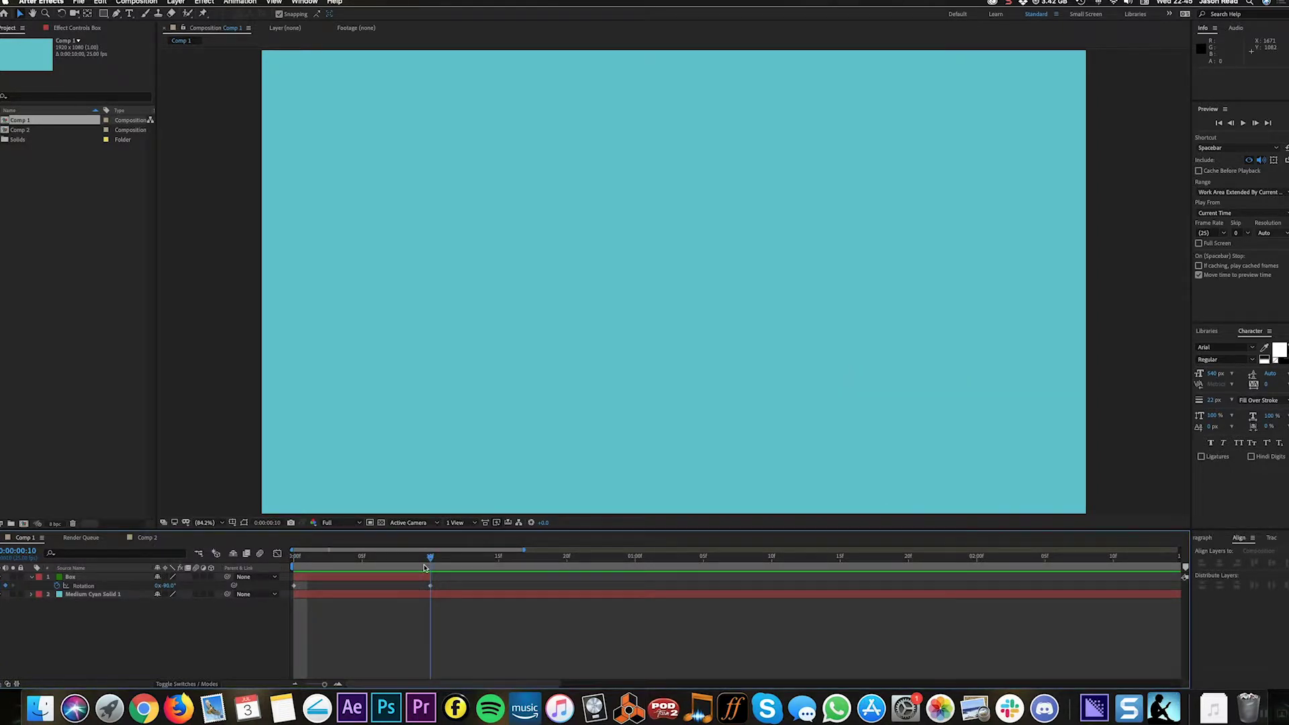
click(397, 580)
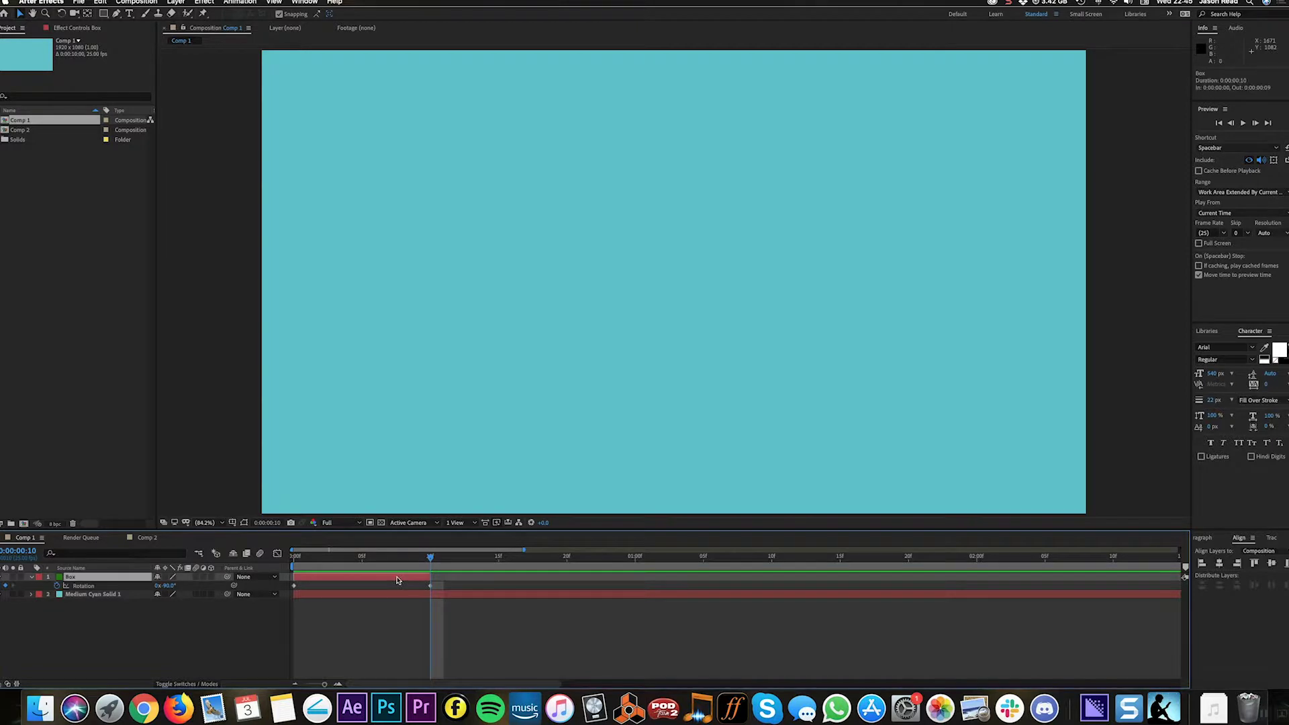
key(super+d)
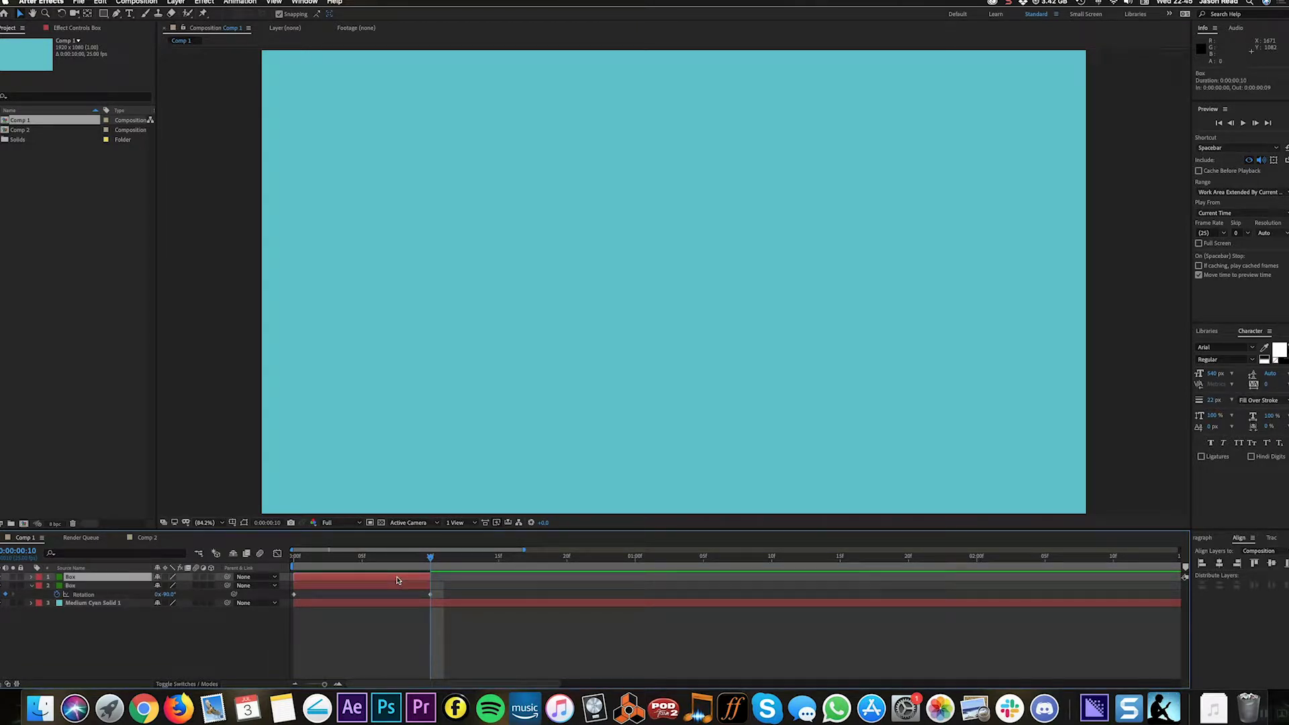
Set the top Box copy's X position to 1320, then add another copy at X 1020.
drag(366, 560, 274, 563)
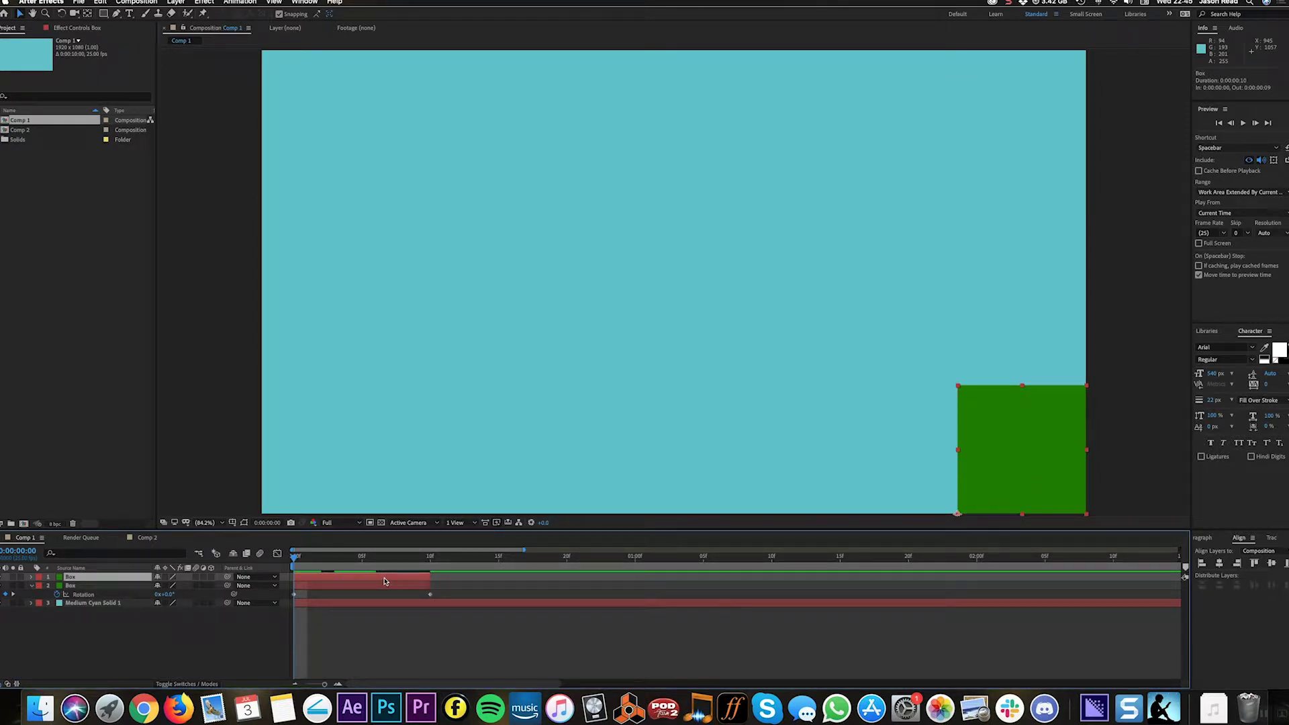
key(p)
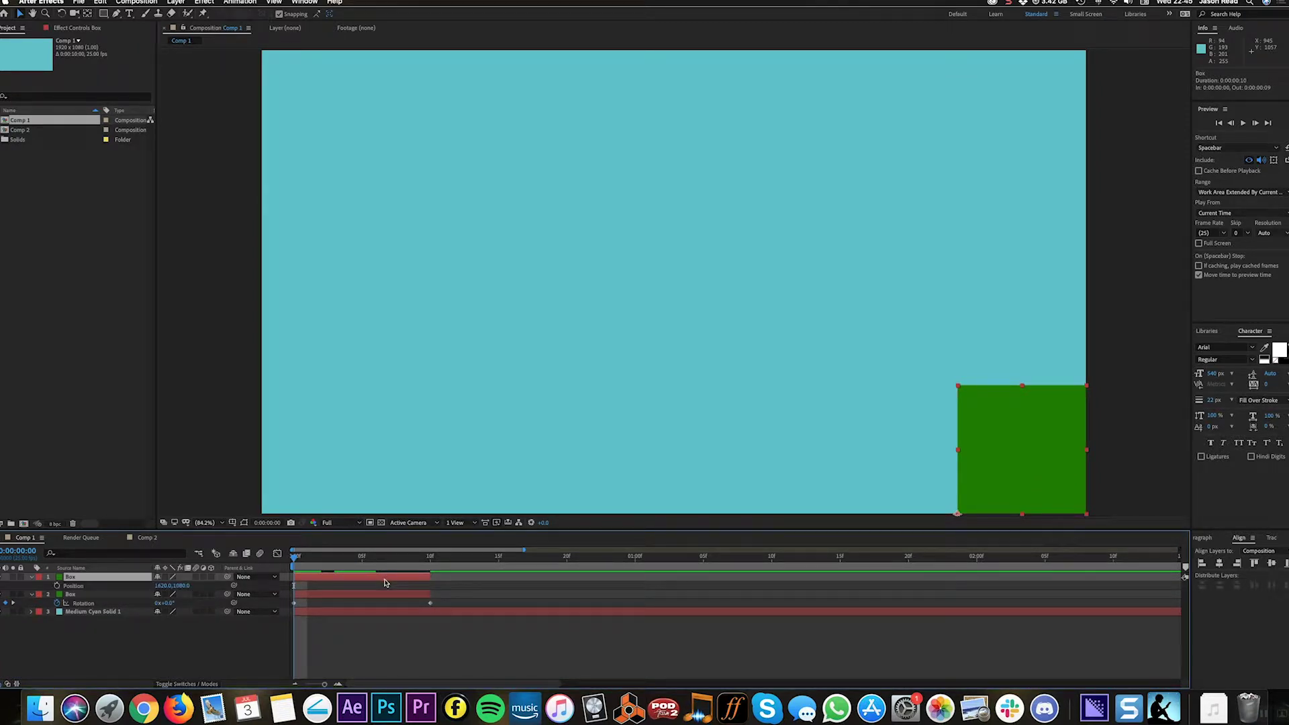
click(165, 586)
text(00)
key(Return)
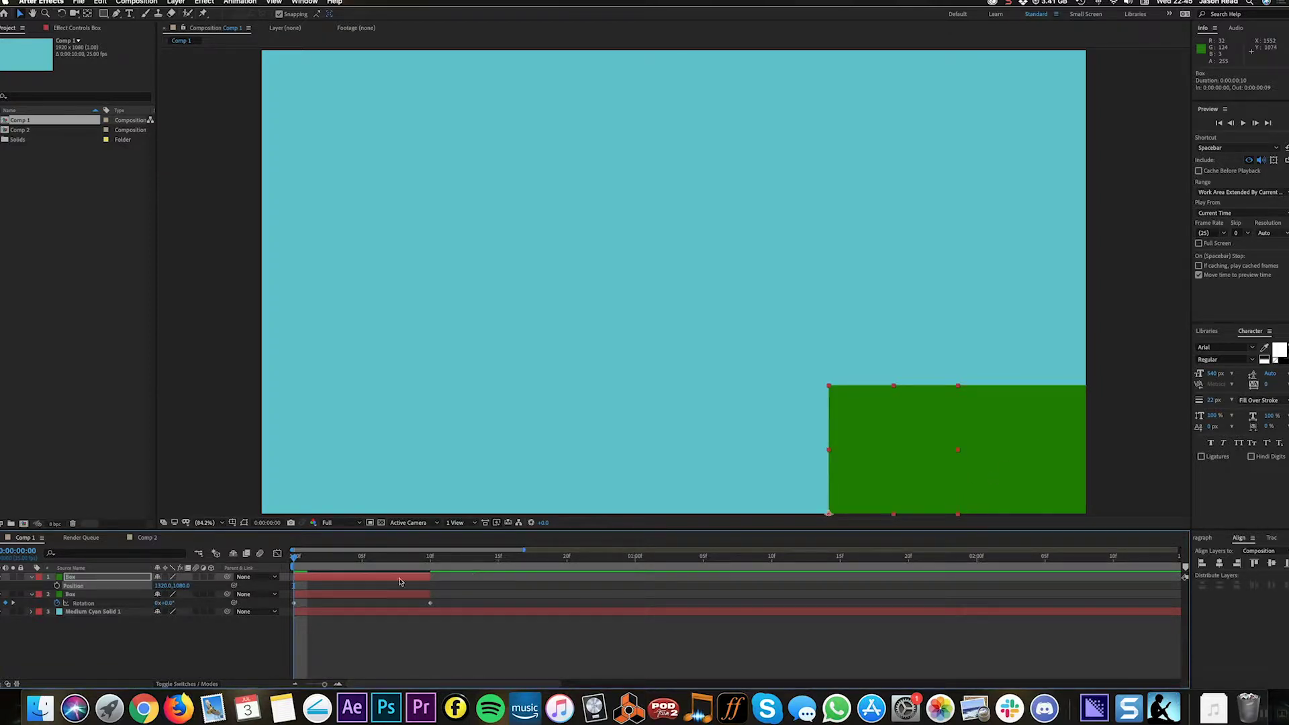
click(376, 579)
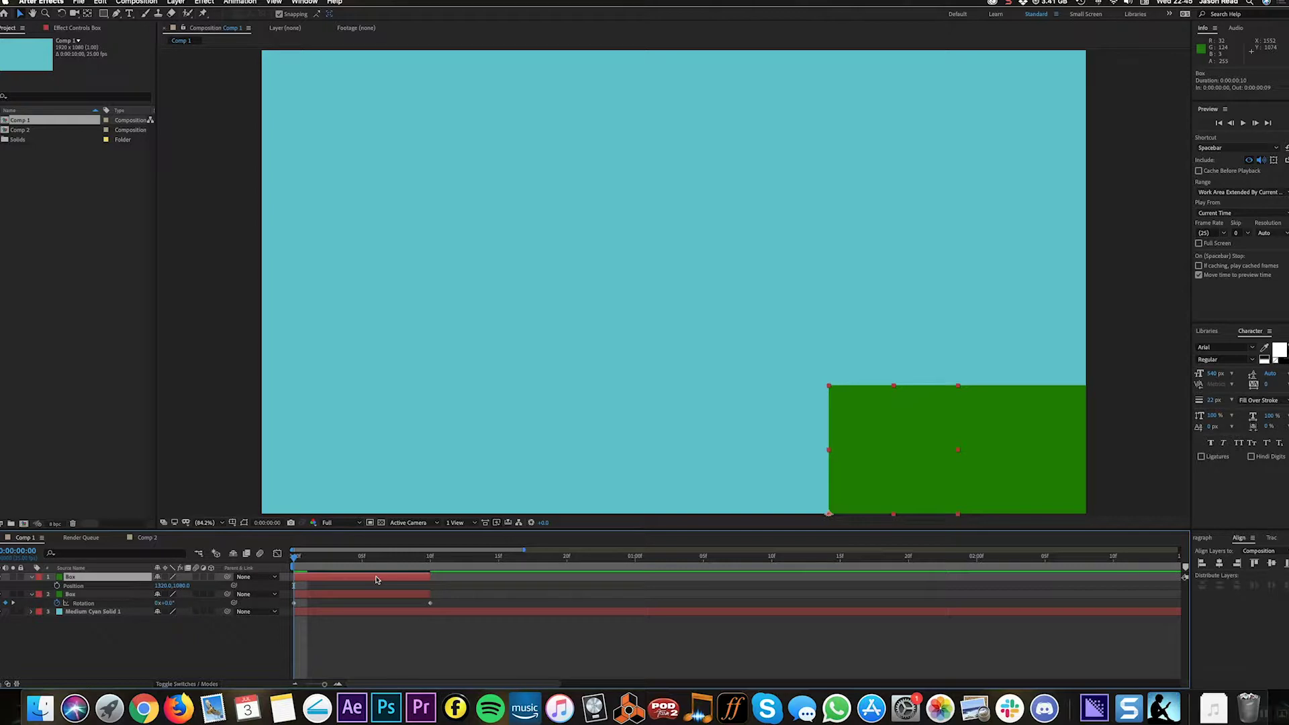
key(super+d)
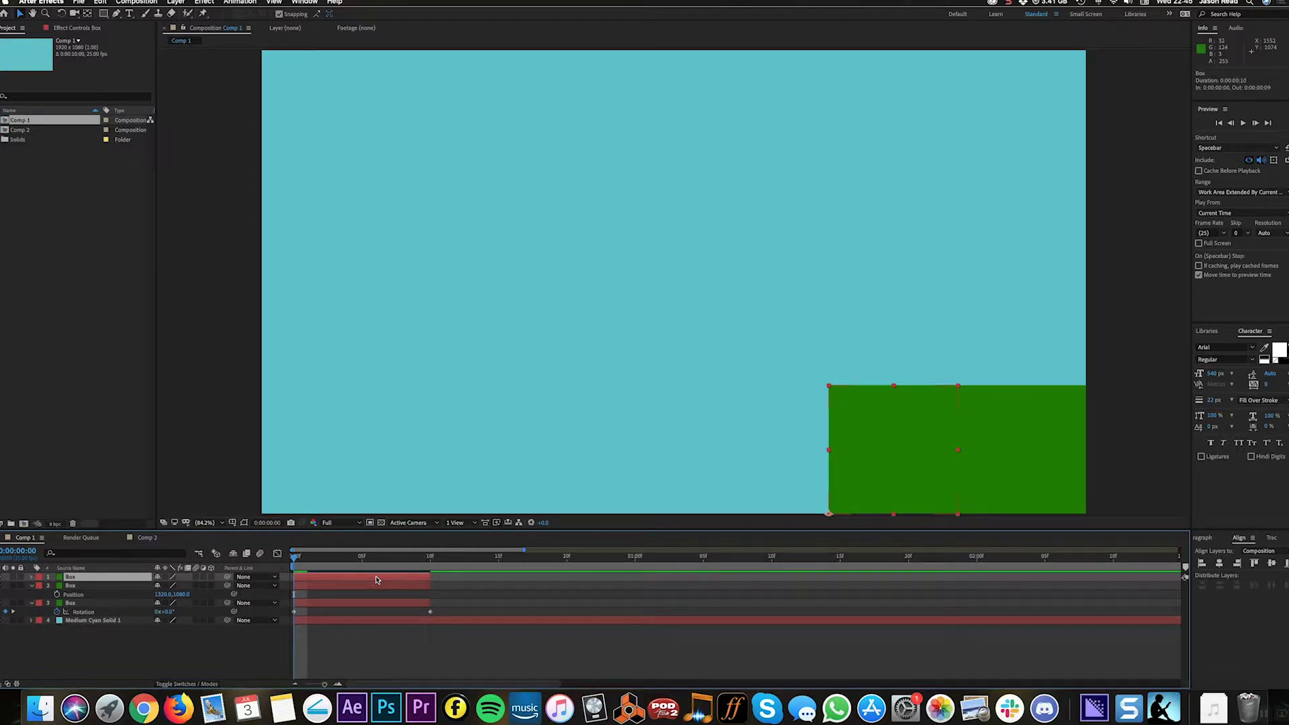
key(p)
click(165, 585)
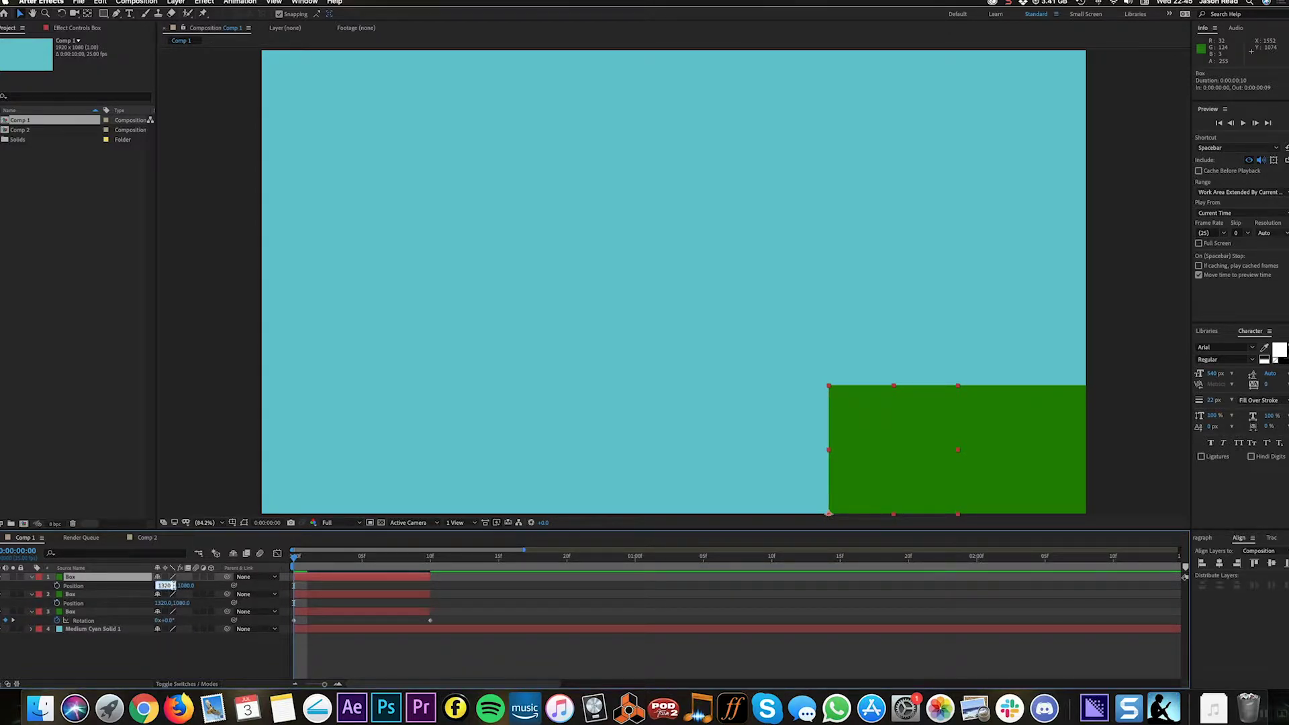
text(-300)
key(Return)
Add two more Box copies at X positions 720 and 420.
click(347, 578)
key(ctrl+d)
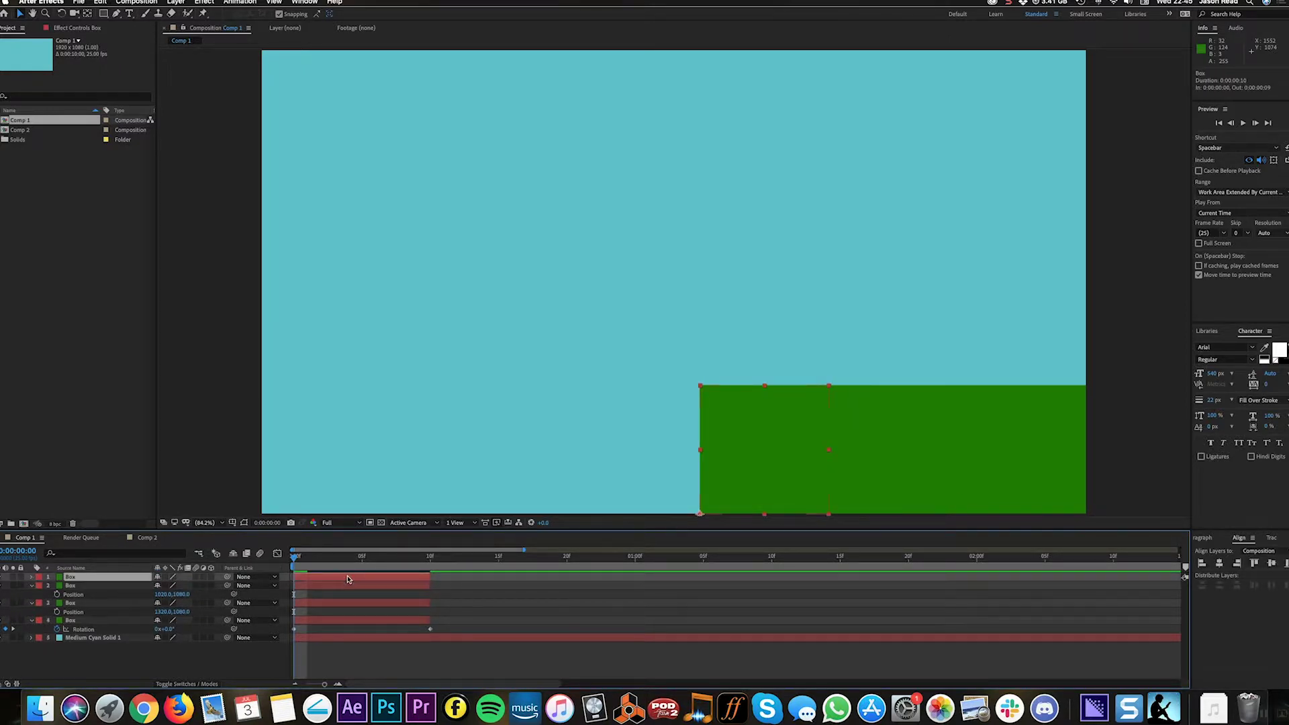
key(p)
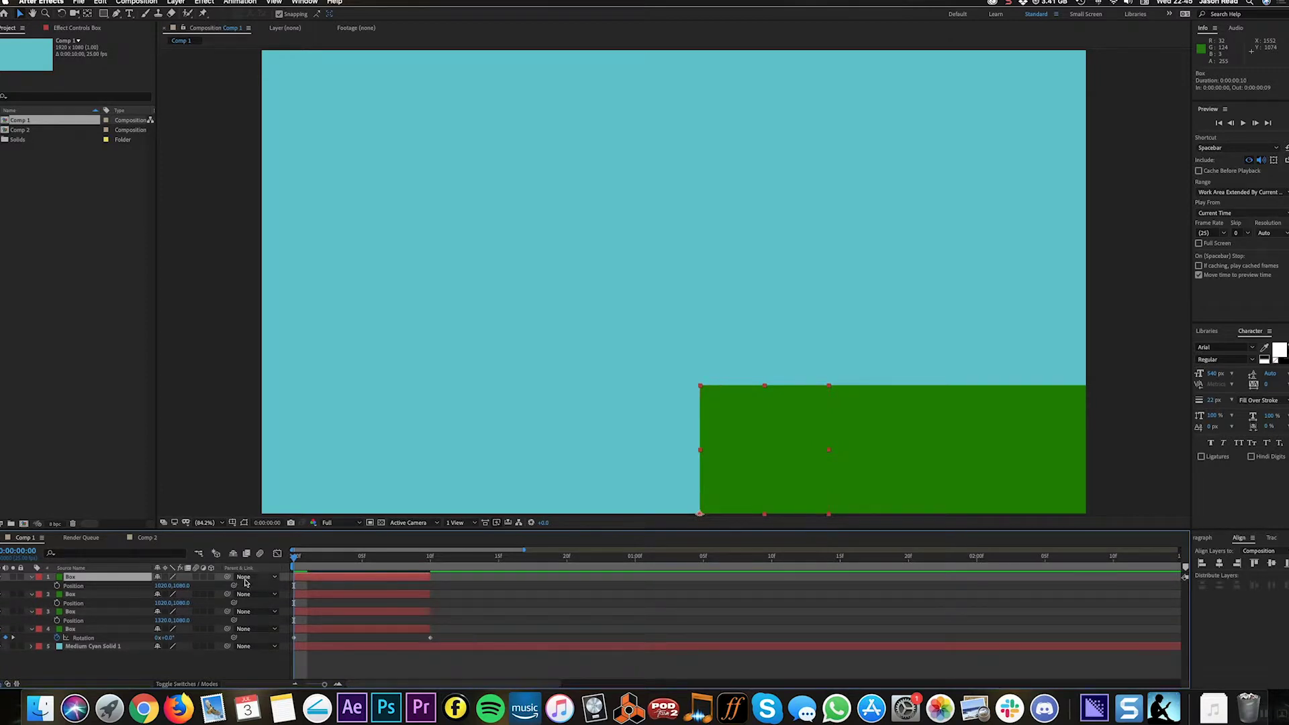
click(162, 585)
click(176, 587)
text(-300)
key(Return)
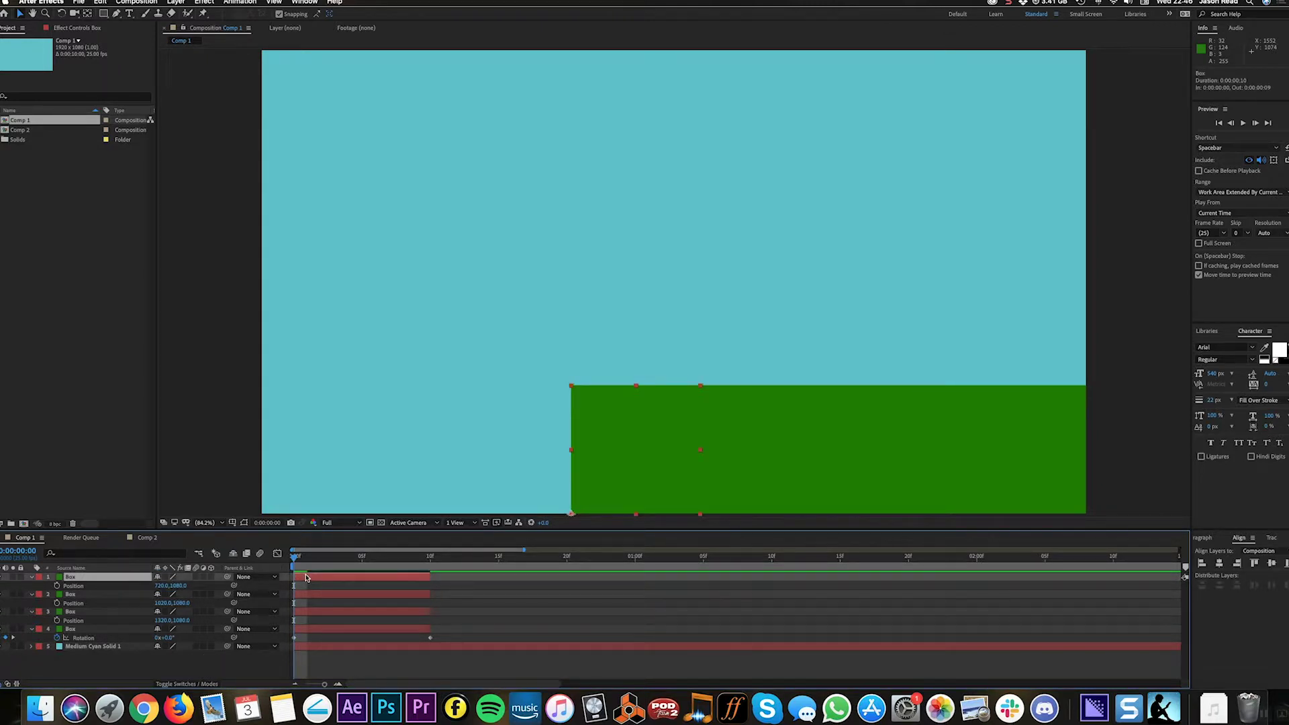
key(super+d)
key(p)
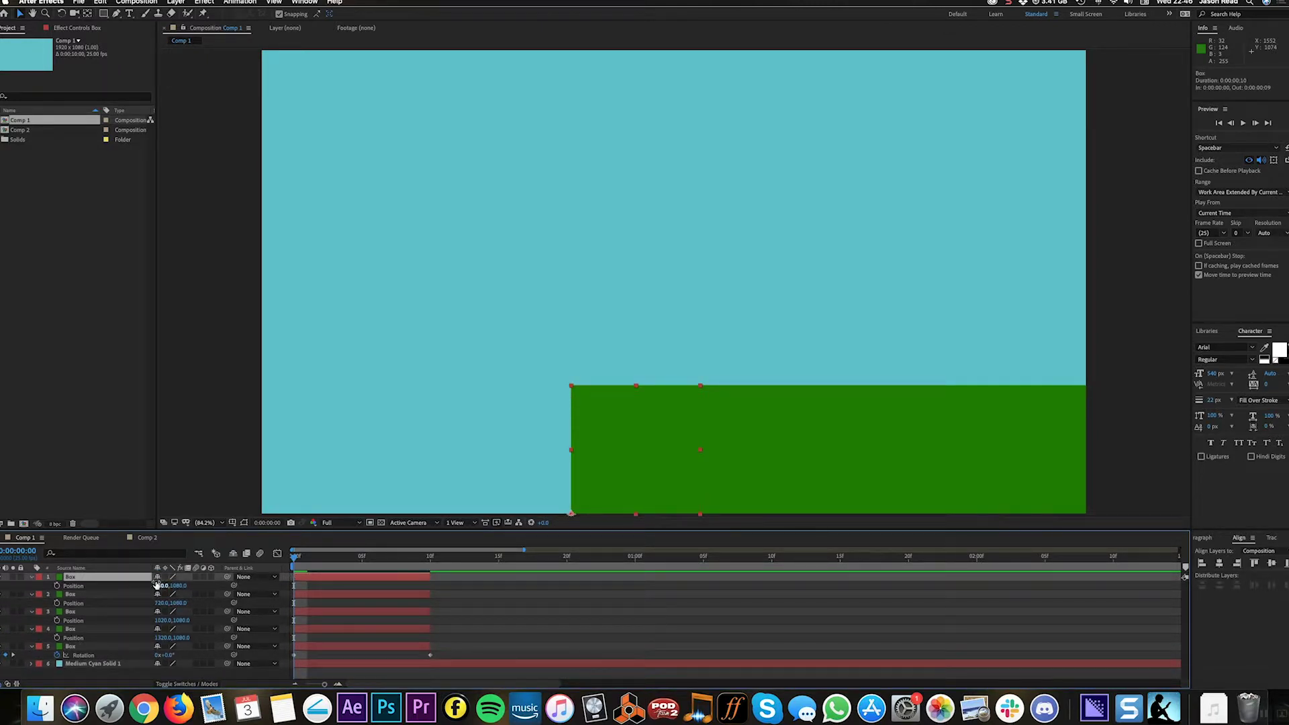
click(164, 585)
text(-300)
click(388, 581)
Duplicate the top Box layer again and set its X position to 120.
click(388, 582)
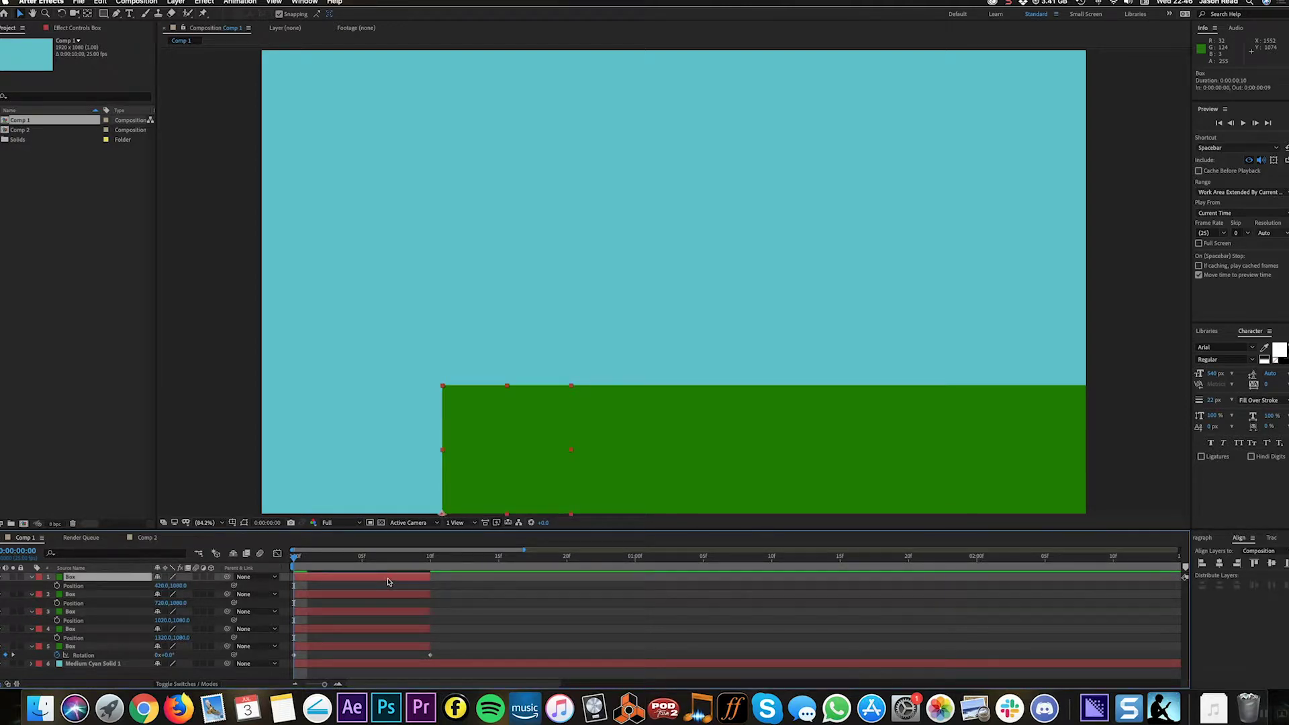
key(super+d)
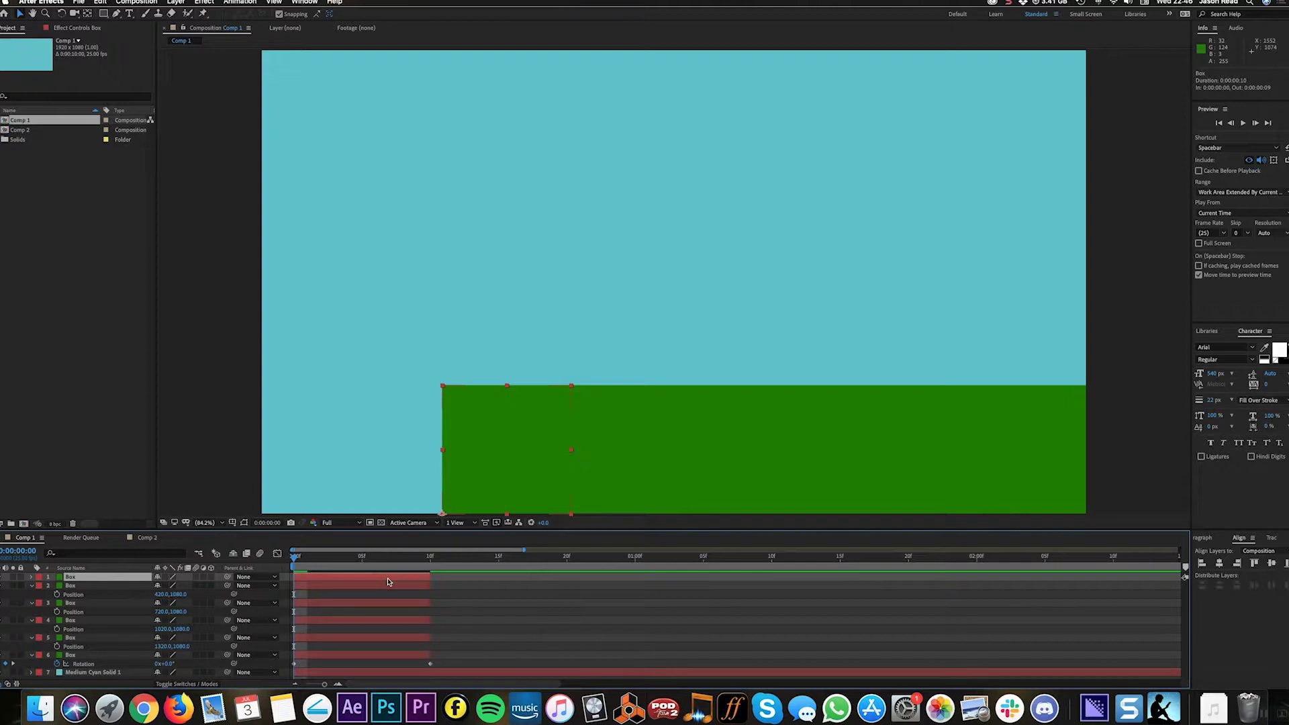
key(p)
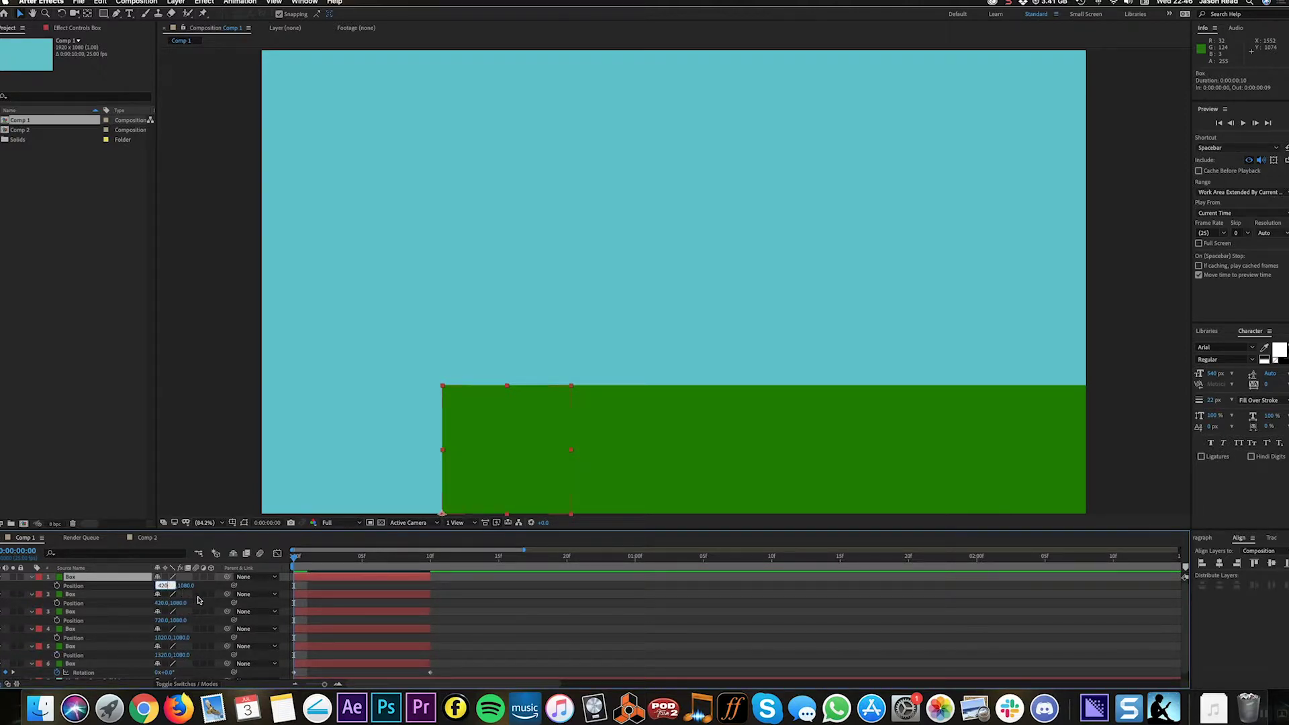
text(120)
key(Return)
Change the top Box copy's X position to -180 and preview the row of boxes.
click(482, 611)
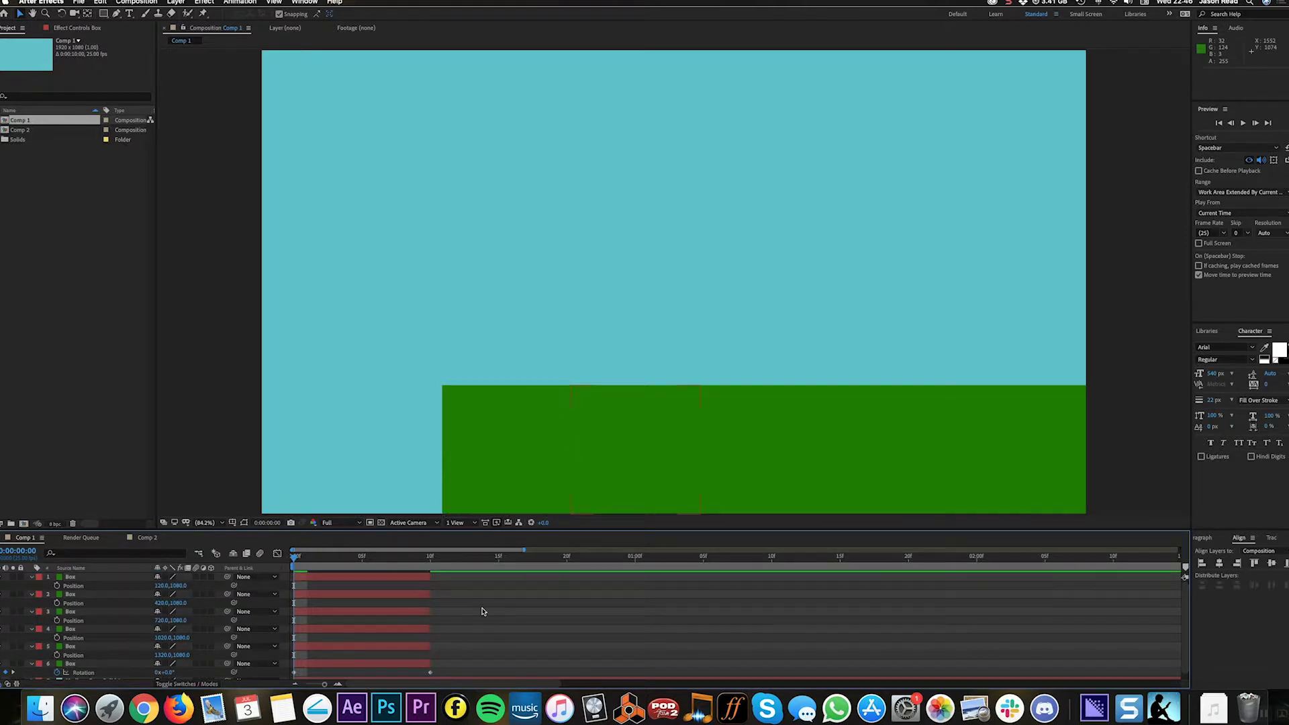
scroll(468, 622, down, 1)
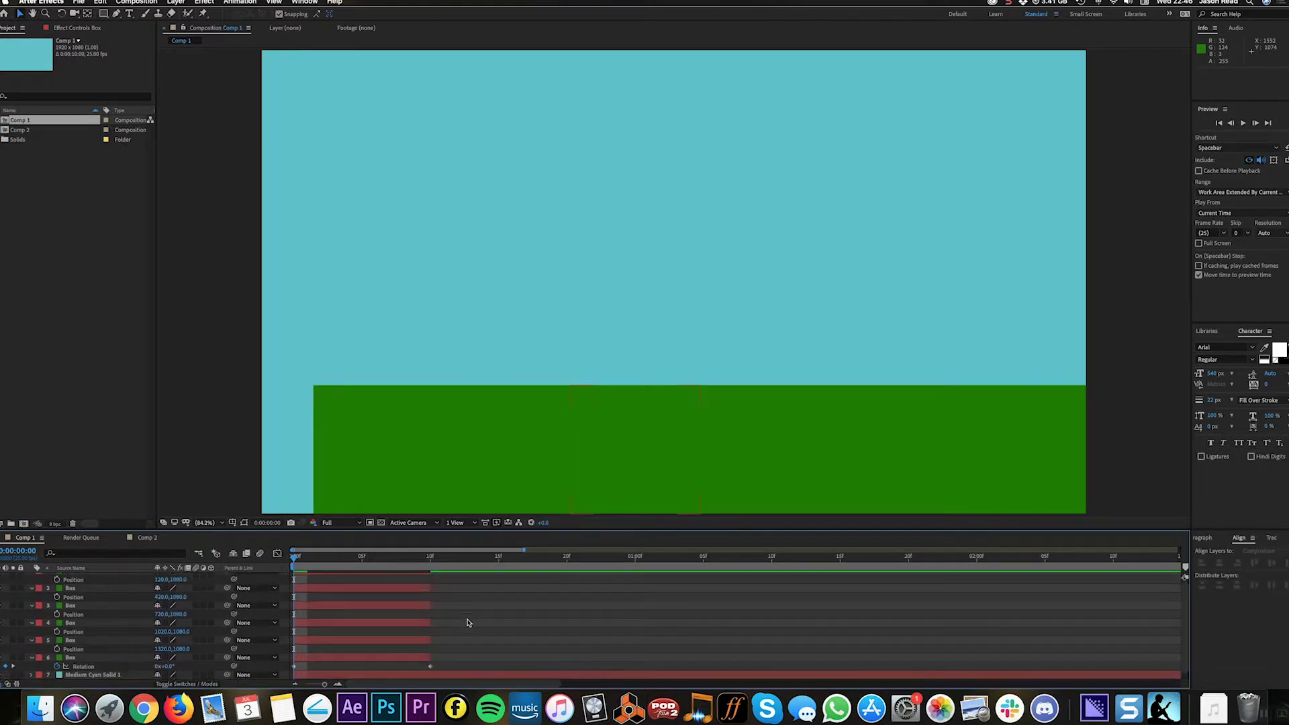
scroll(468, 622, up, 1)
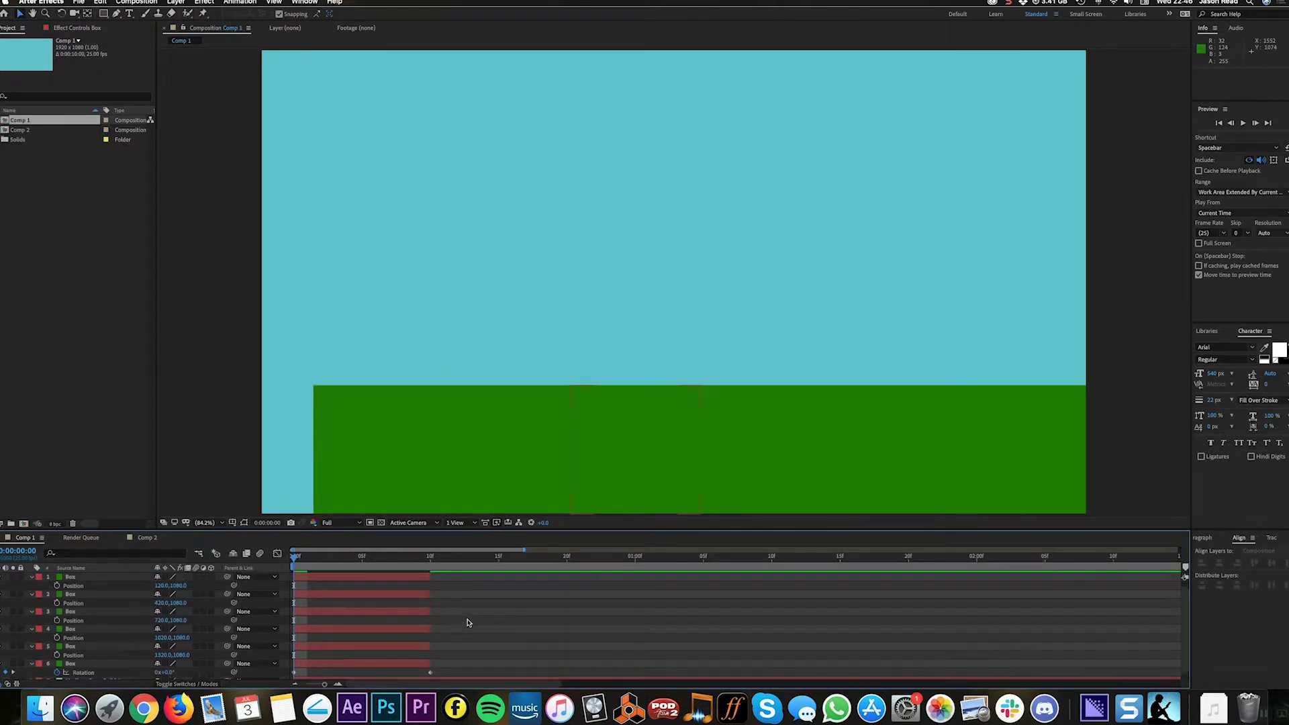
click(377, 577)
scroll(362, 567, down, 1)
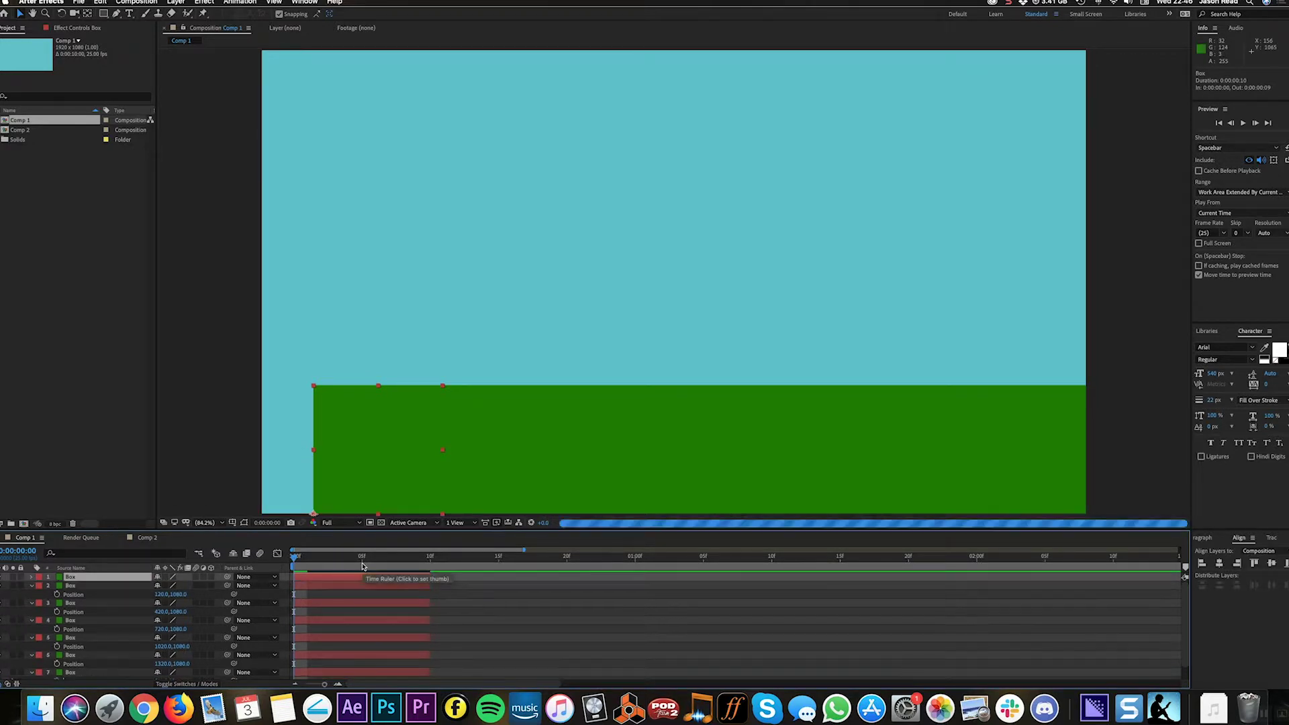
key(p)
click(162, 586)
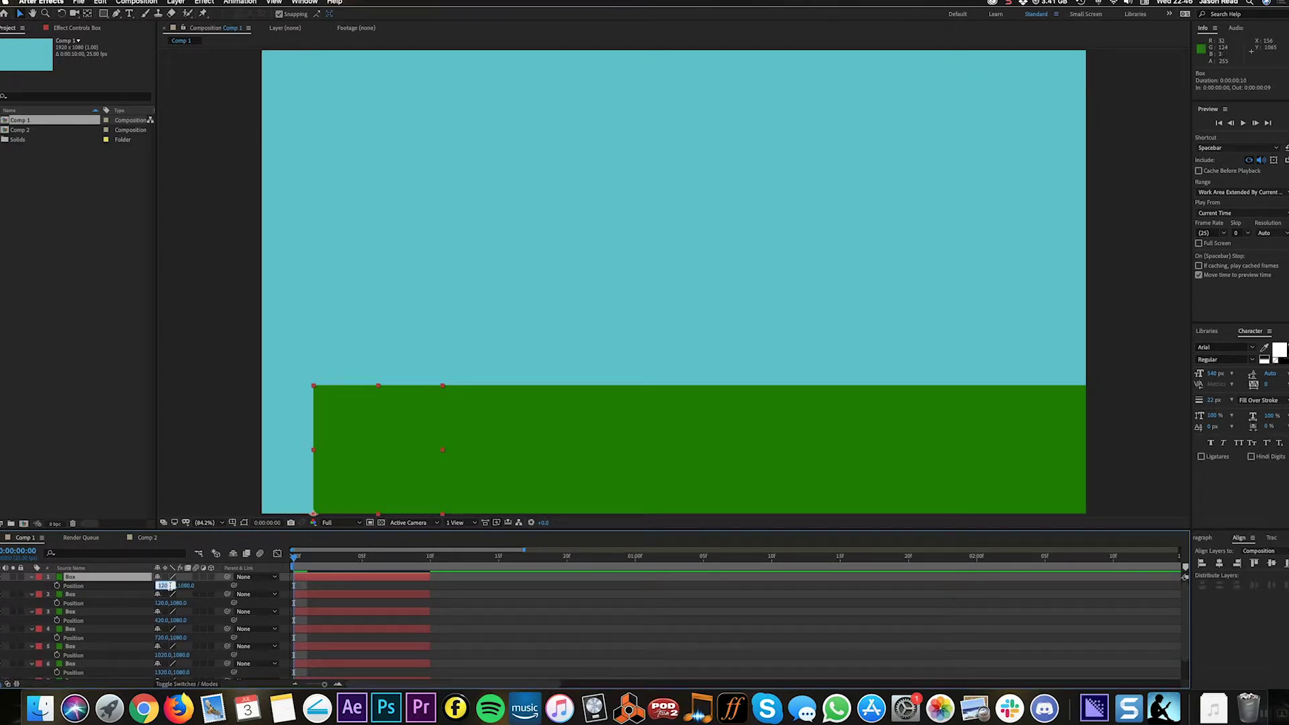
text(-300)
key(Return)
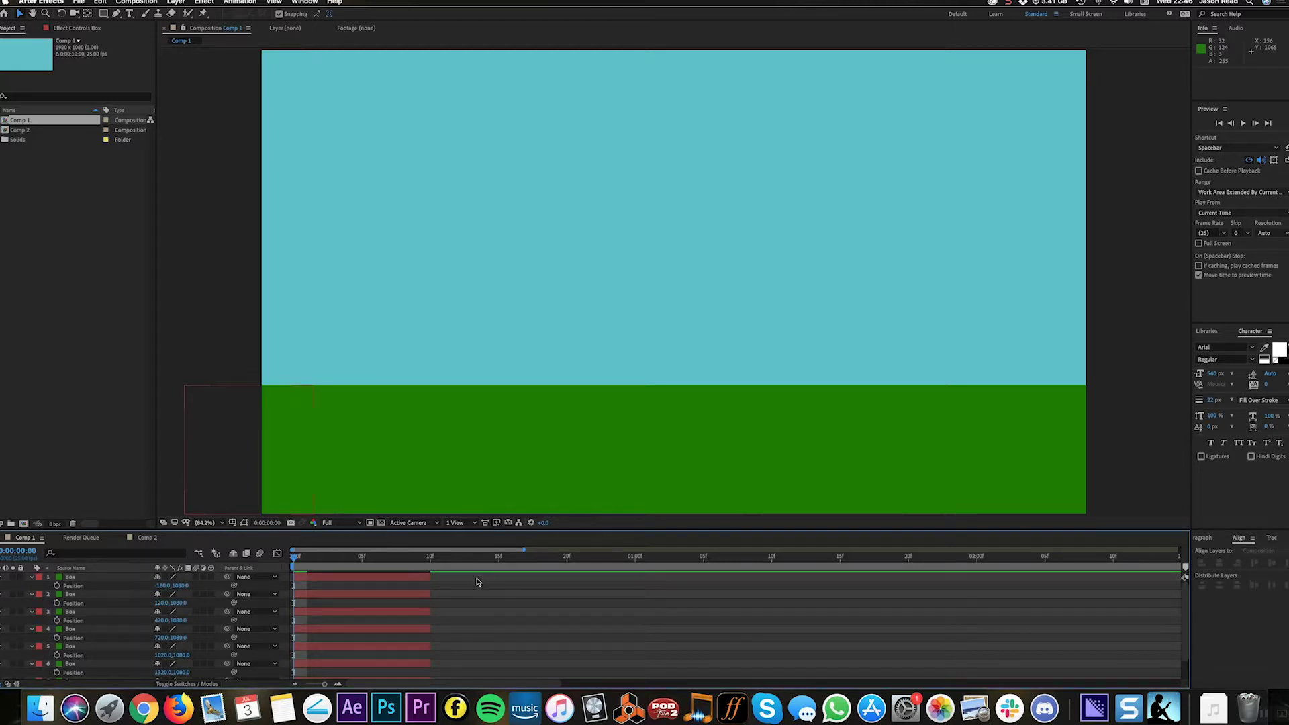
key(space)
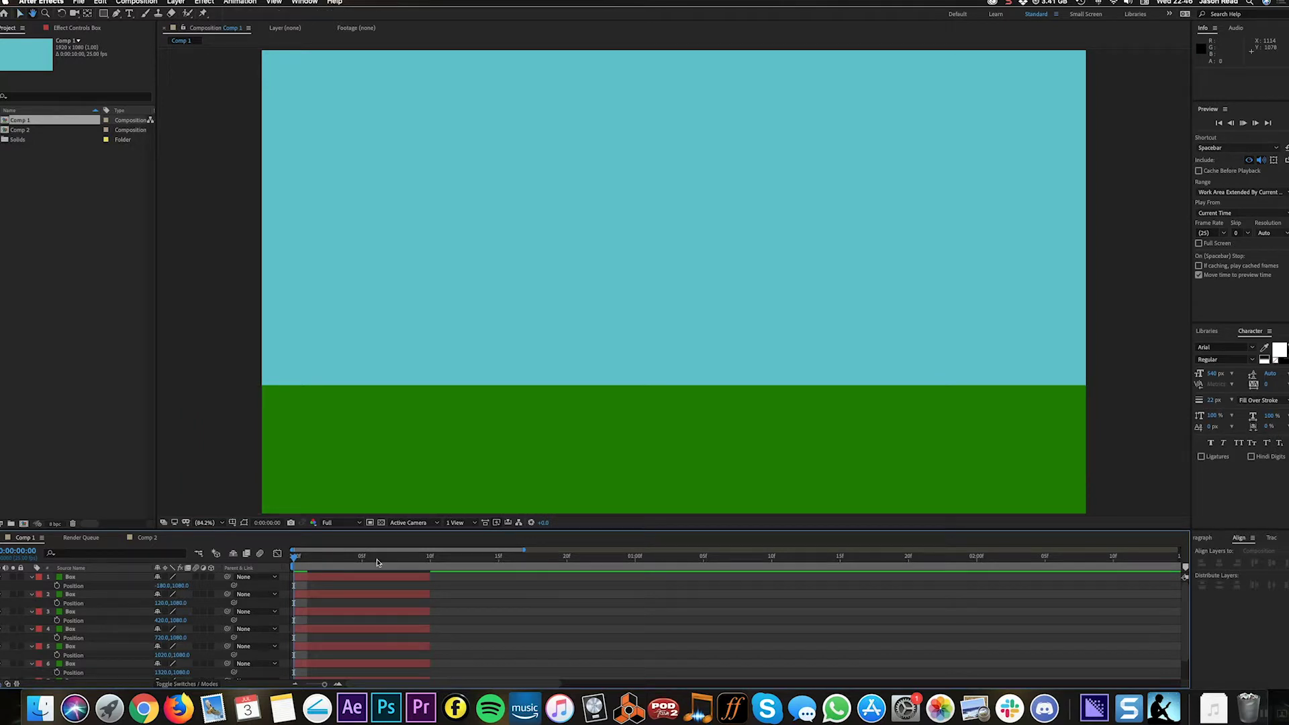
Start the sixth Box layer at frame 10 and the fifth at frame 20.
key(space)
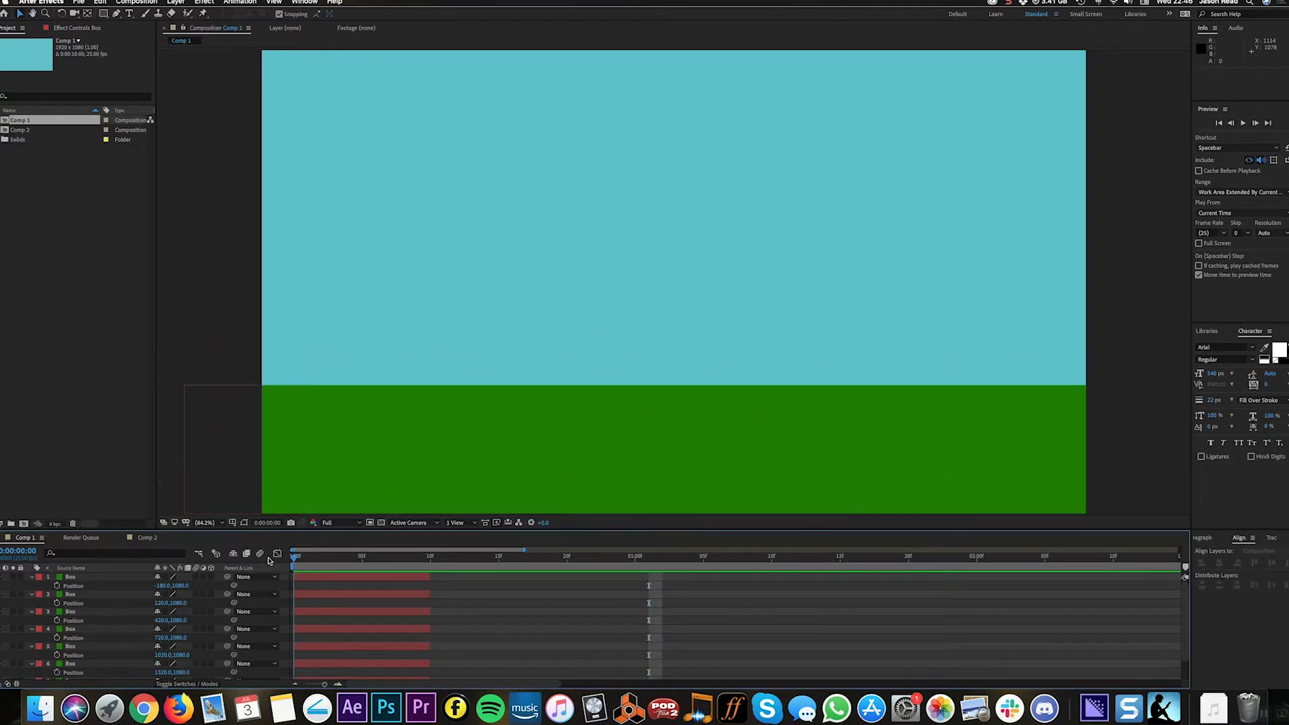
scroll(394, 604, down, 1)
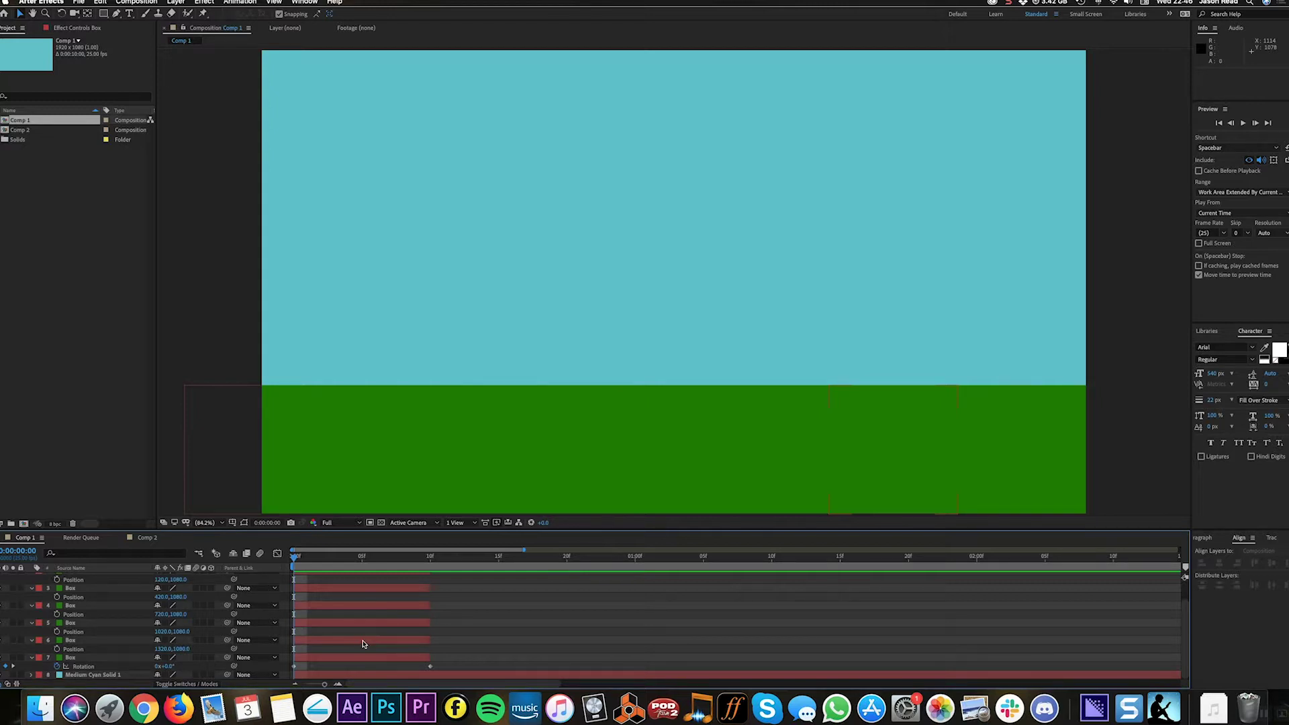
key(k)
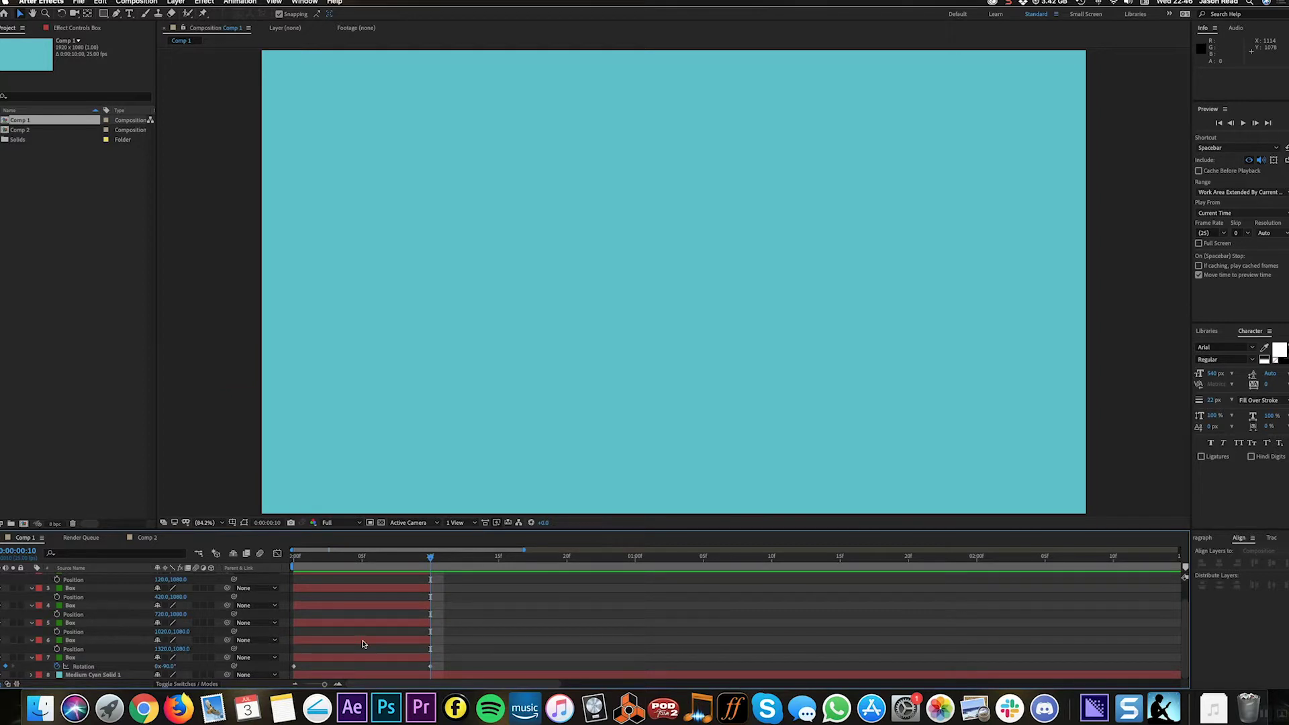
click(363, 644)
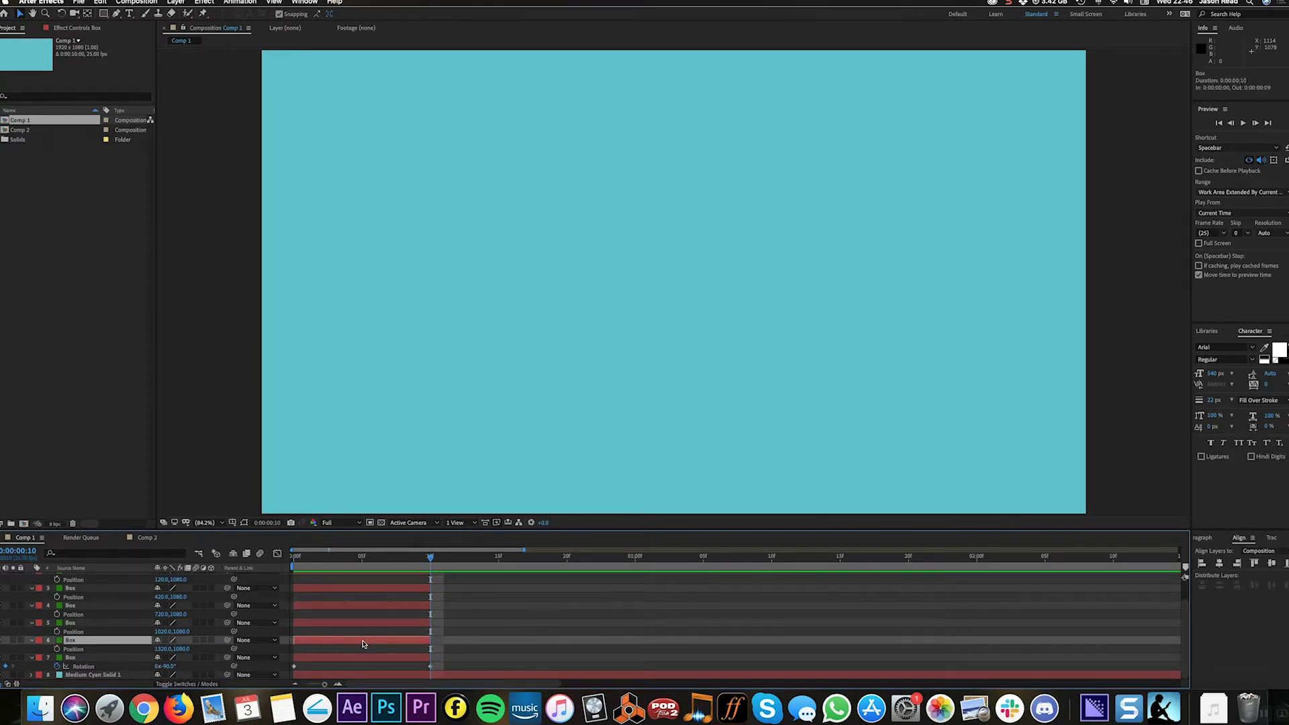
key(bracketleft)
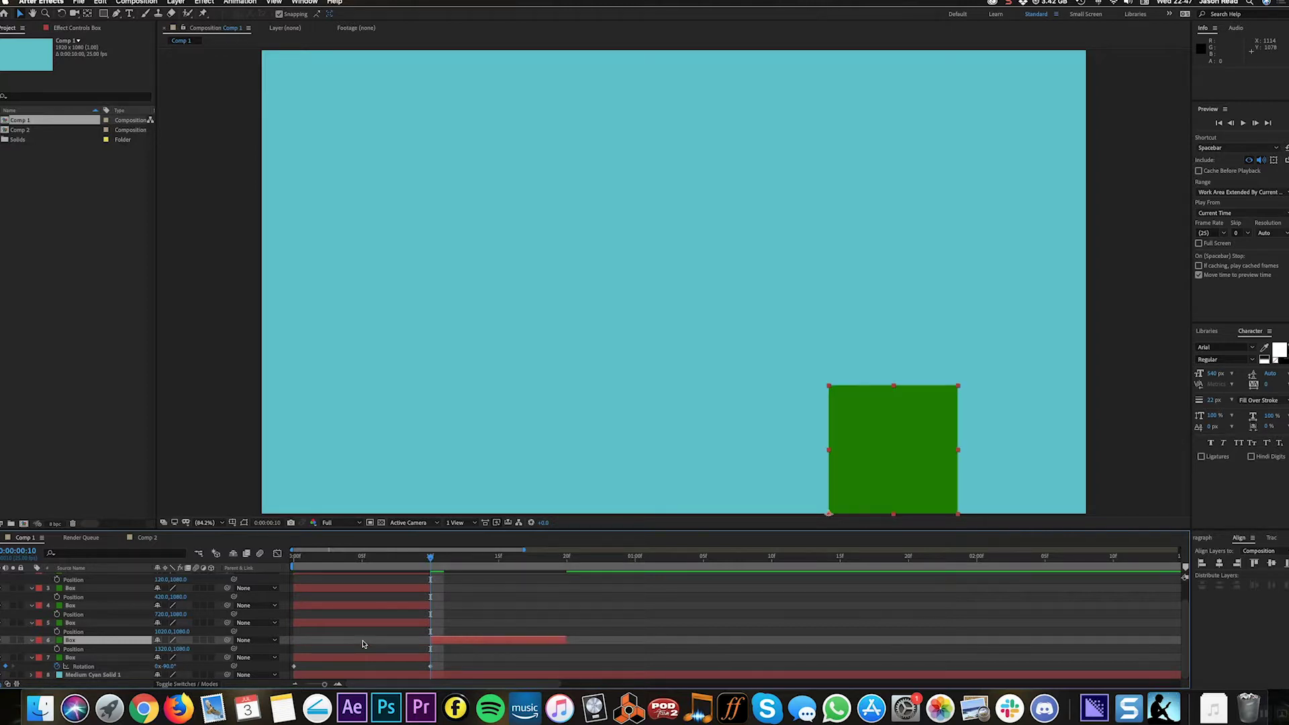
key(shift+Page_Down)
click(401, 627)
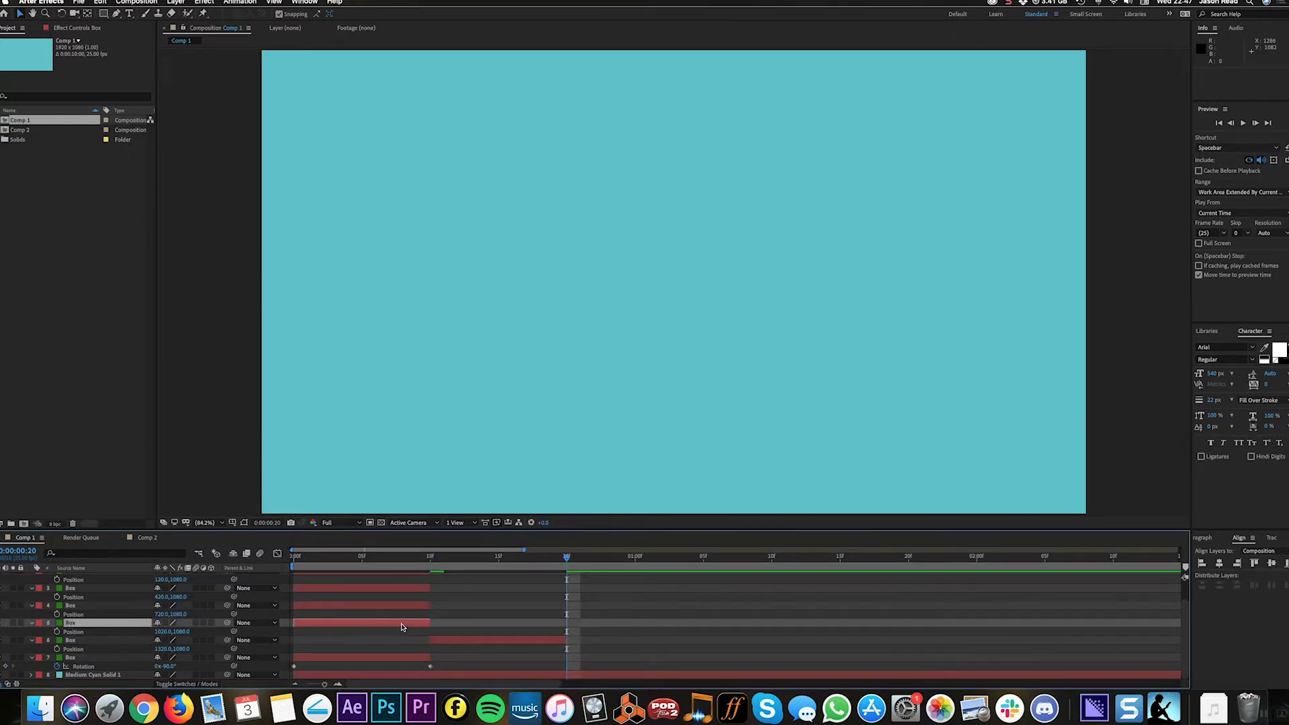
key(bracketleft)
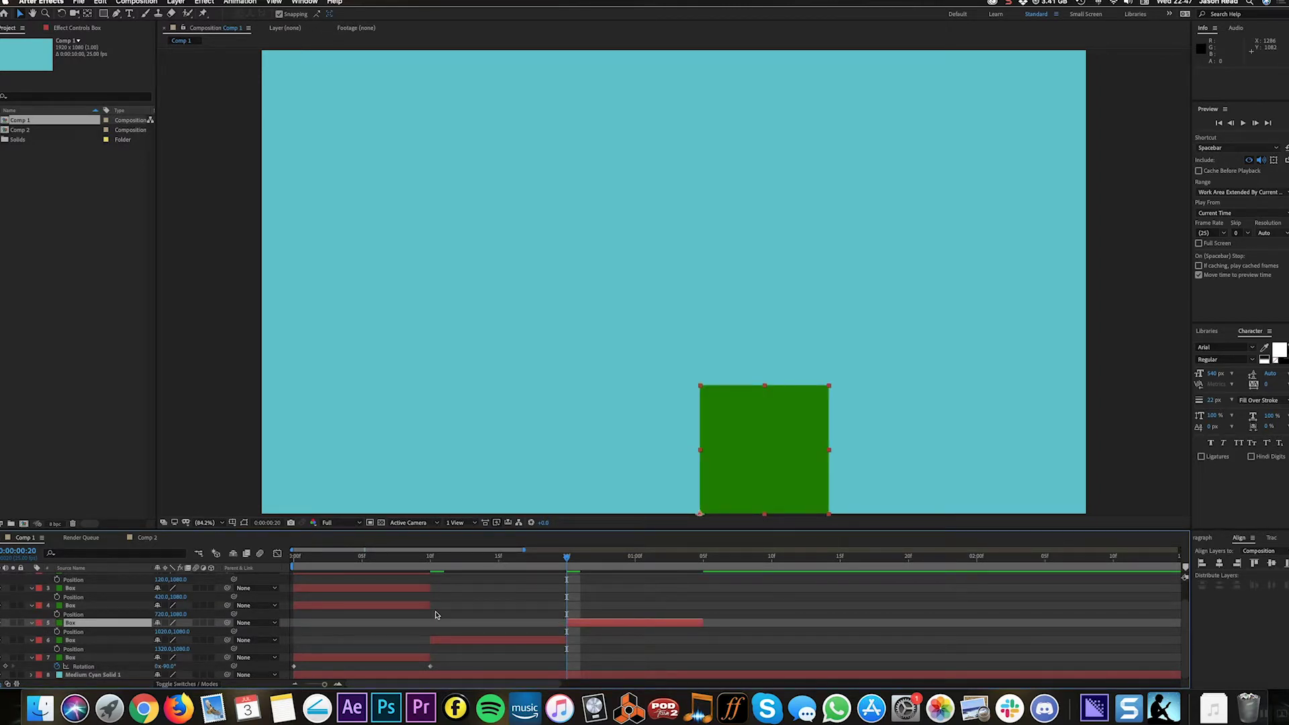
Start the fourth Box layer at 1:05 and the third at 1:15.
key(shift+Page_Down)
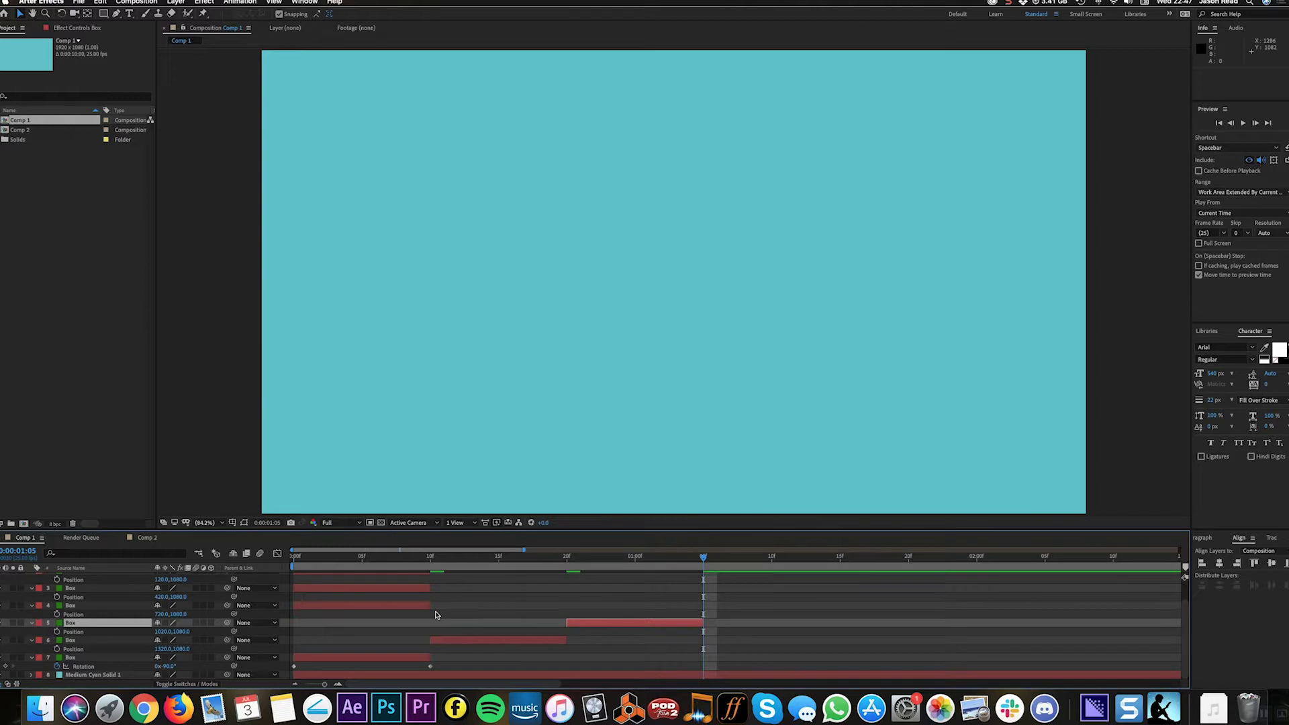
click(396, 609)
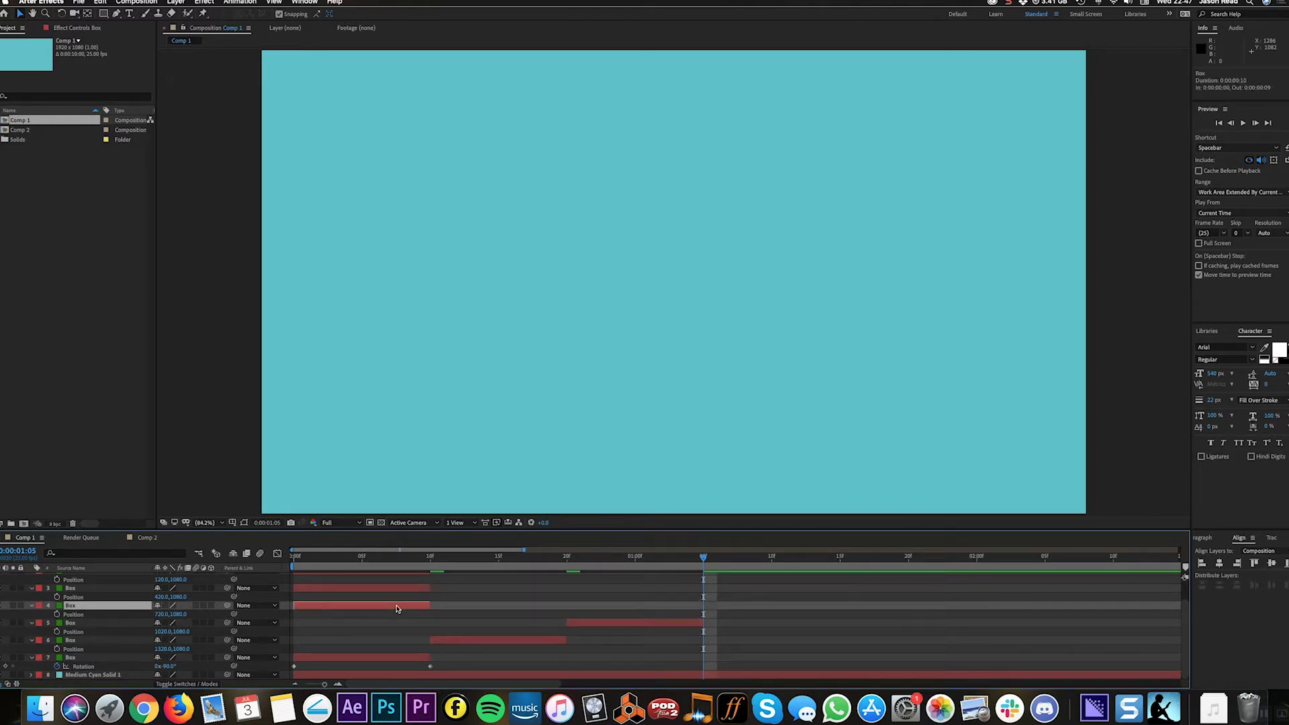
key(bracketleft)
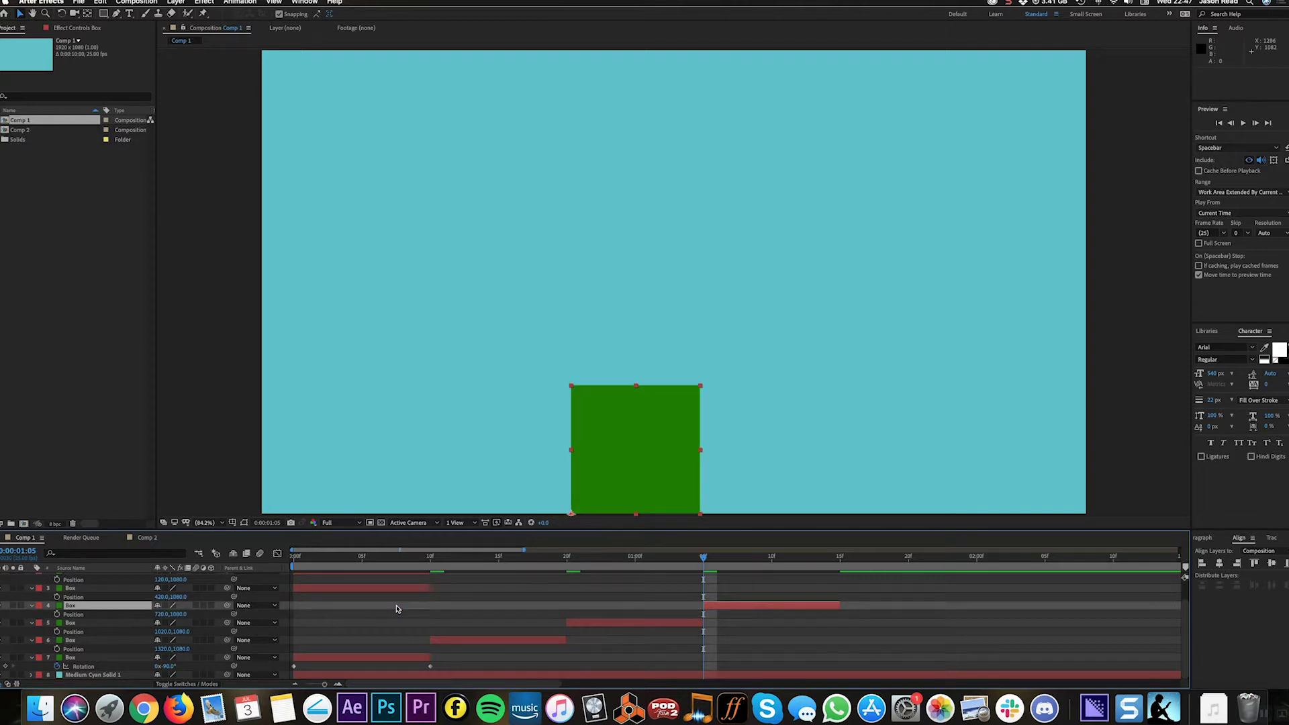
click(398, 592)
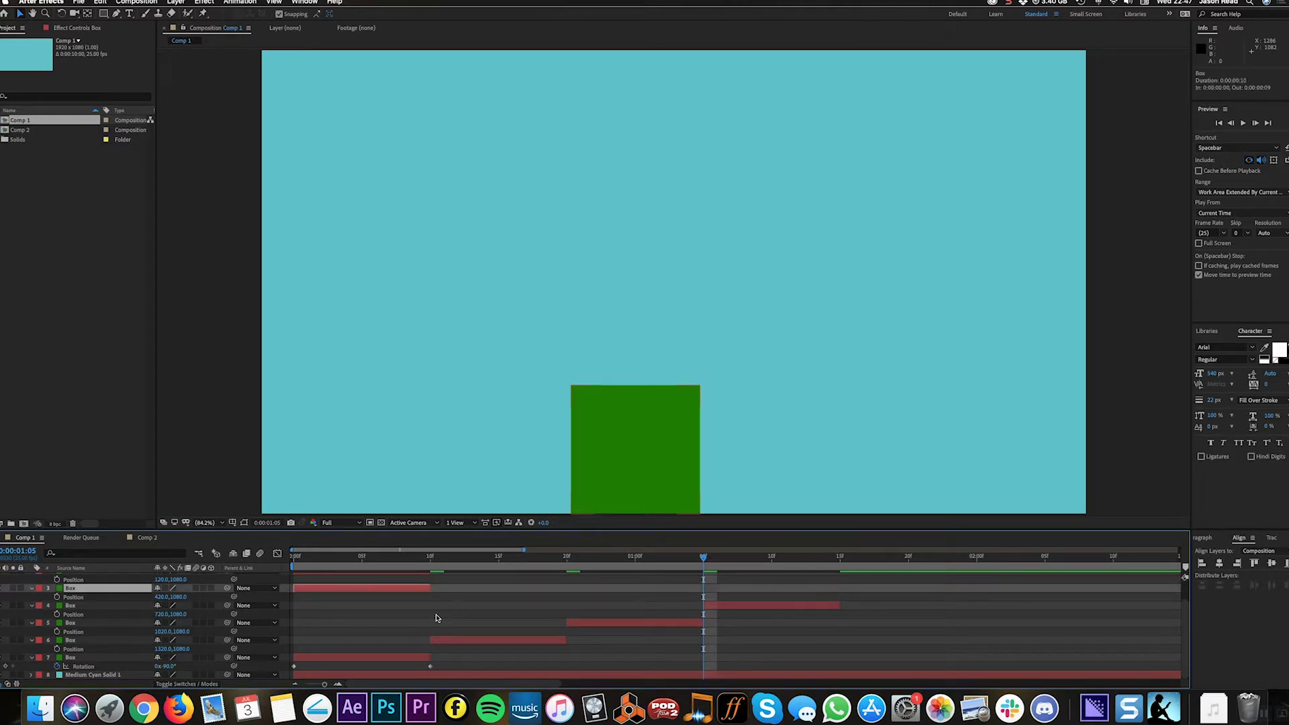
key(shift+Page_Down)
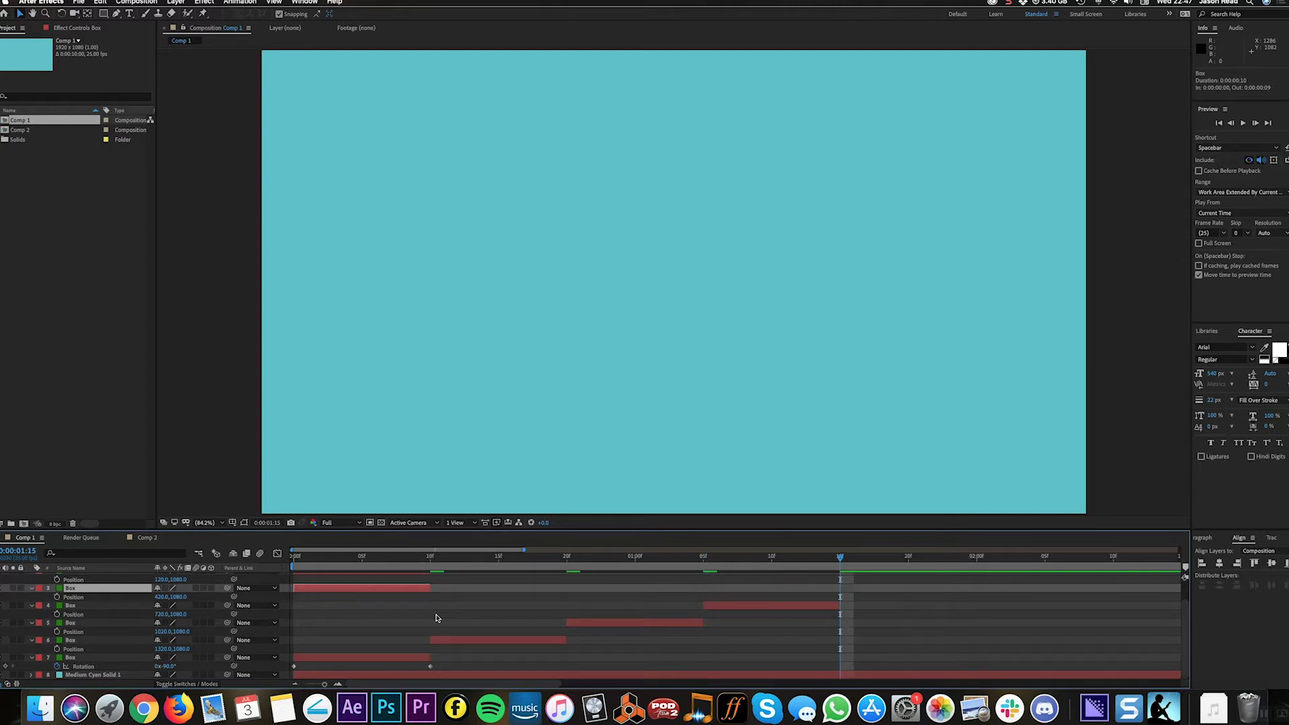
key(bracketleft)
Start the second Box layer at 2:00 and the first at 2:10, then preview the chained roll.
scroll(583, 636, up, 2)
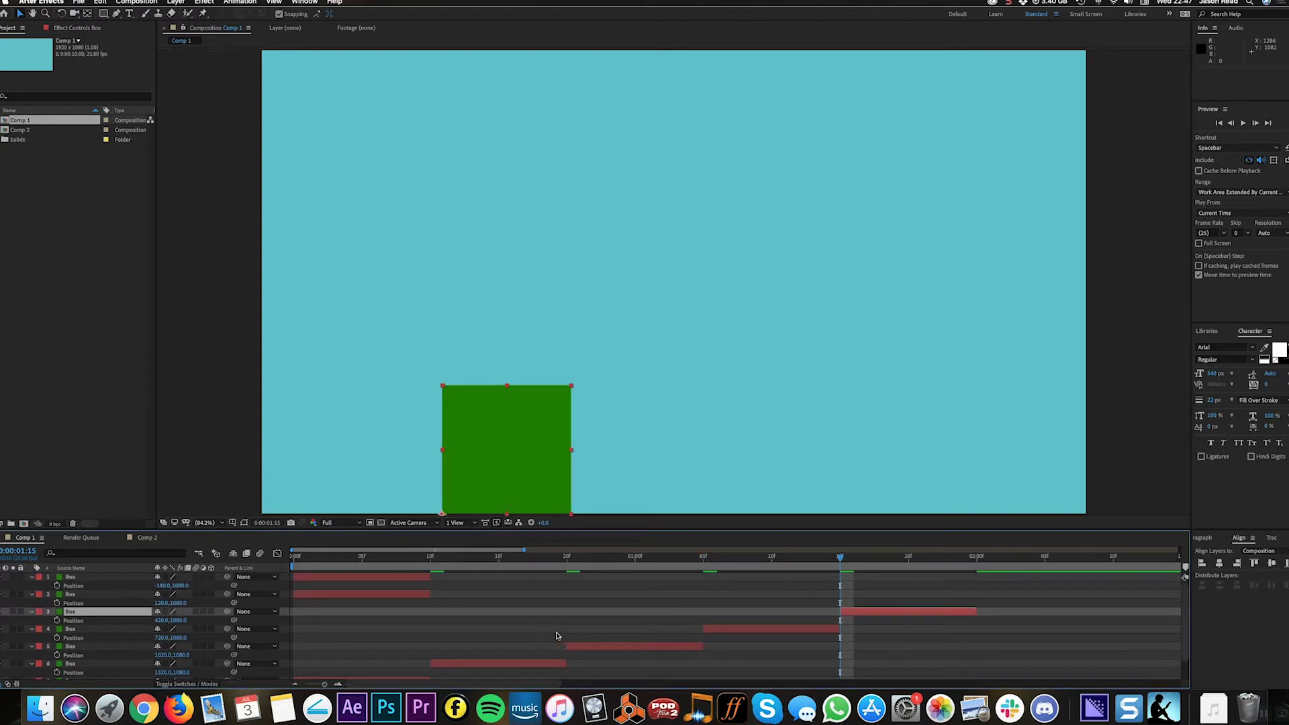
key(shift+Page_Down)
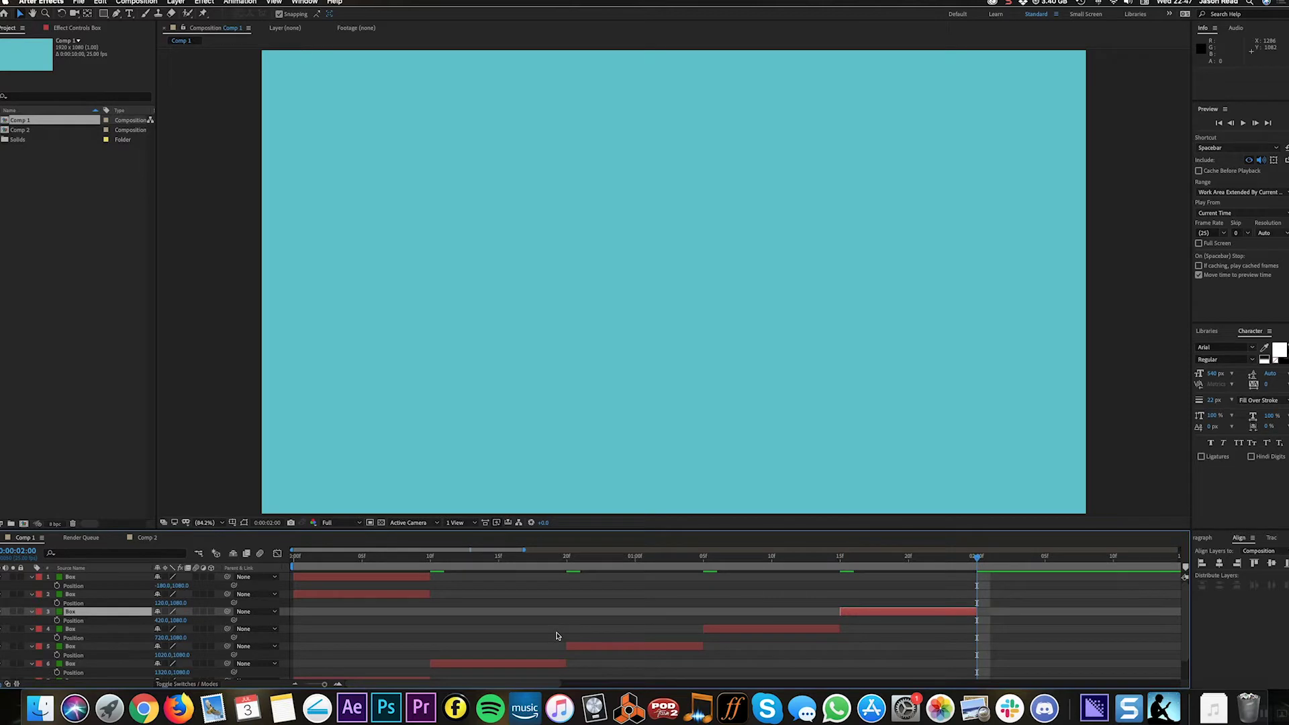
click(413, 597)
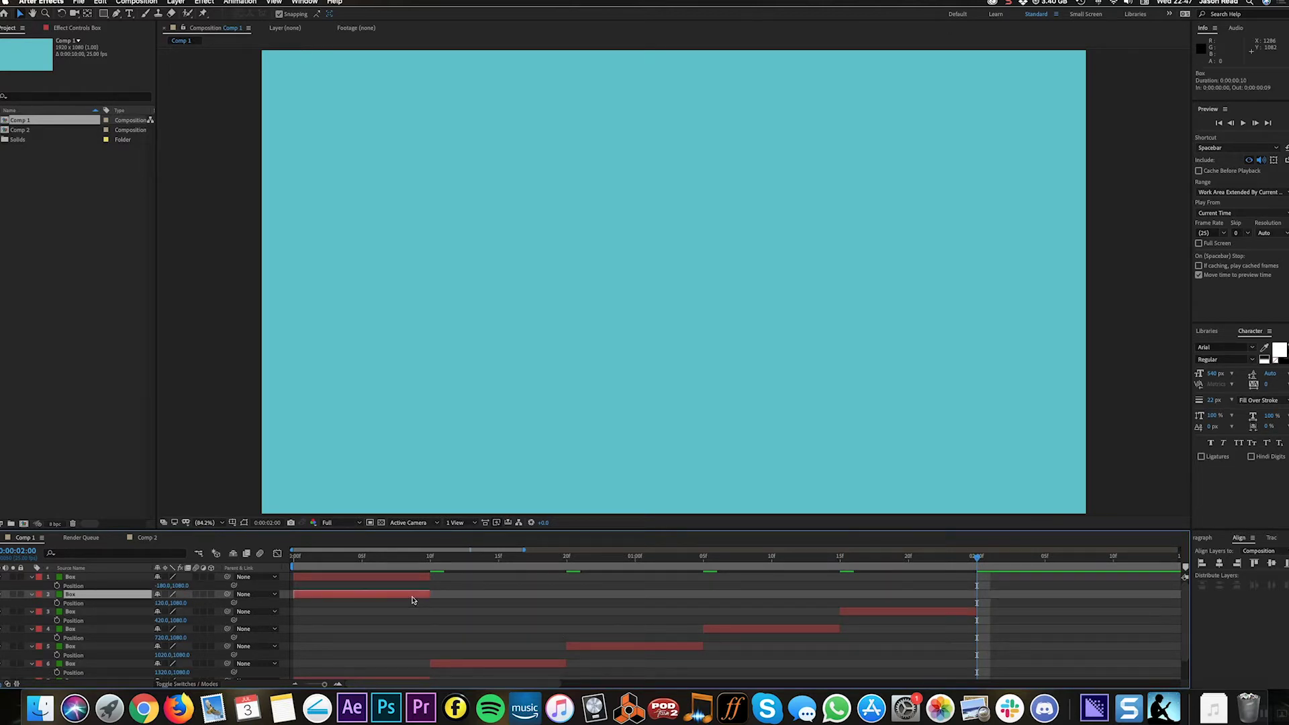
key(bracketleft)
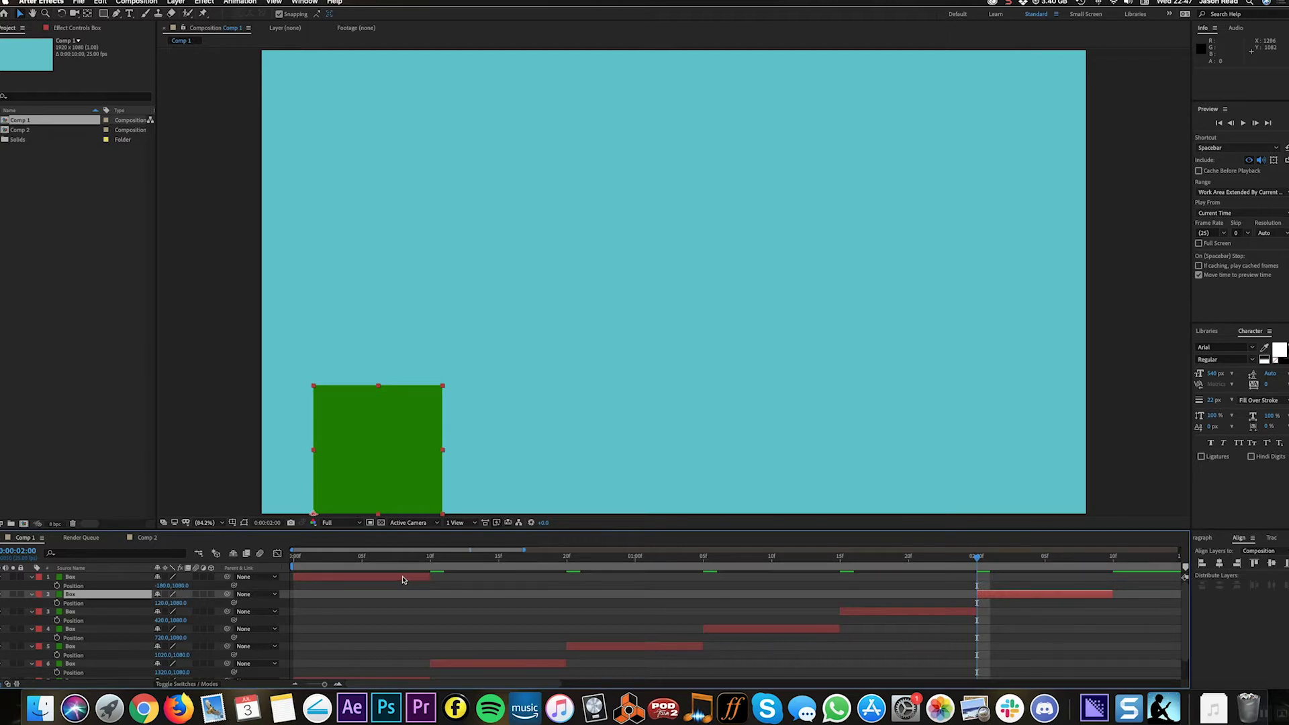
key(shift+Page_Down)
click(403, 579)
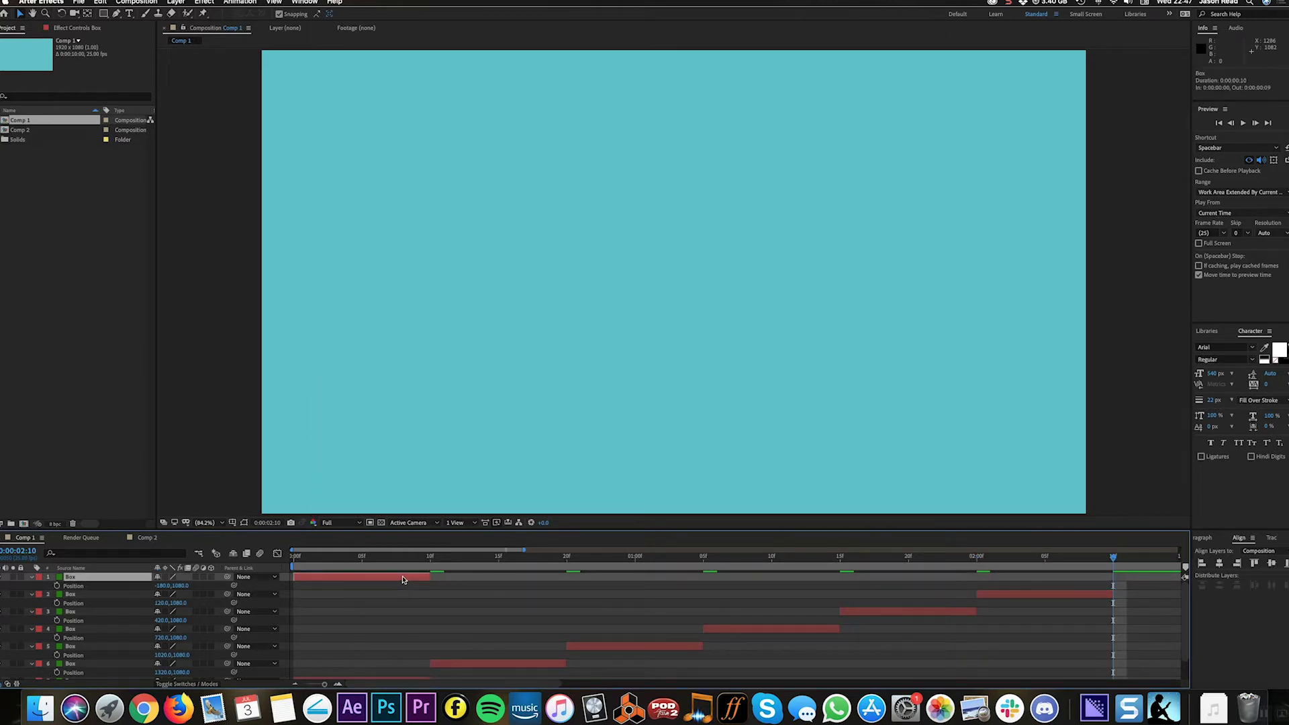
key(bracketleft)
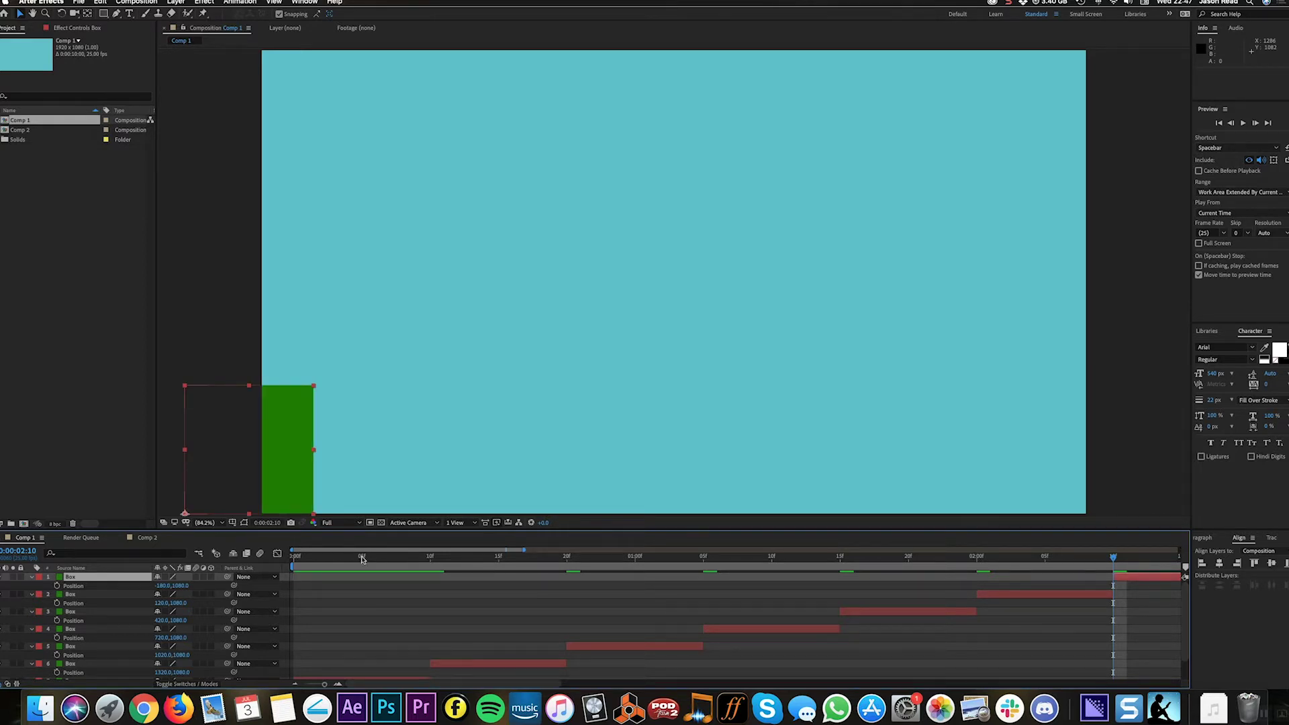
key(space)
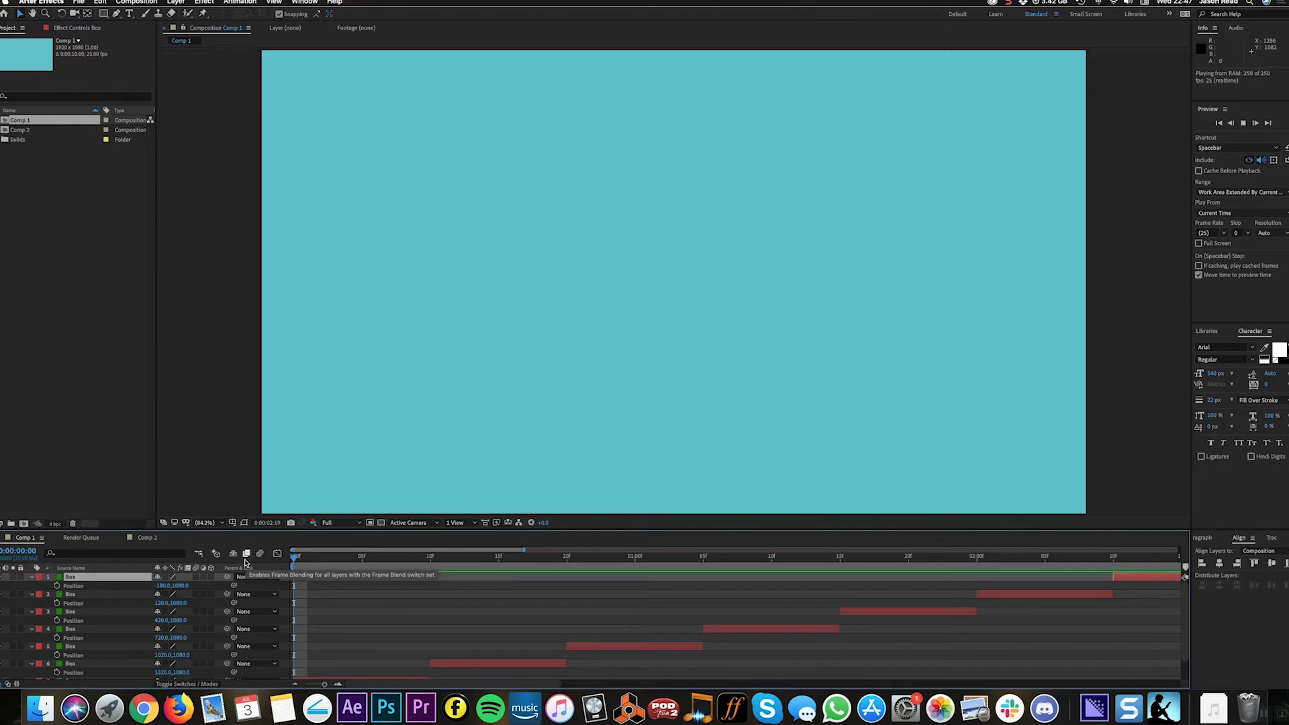
Stop the preview, zoom the timeline out to the full 0–10 s, and scrub back through the opening frames.
key(space)
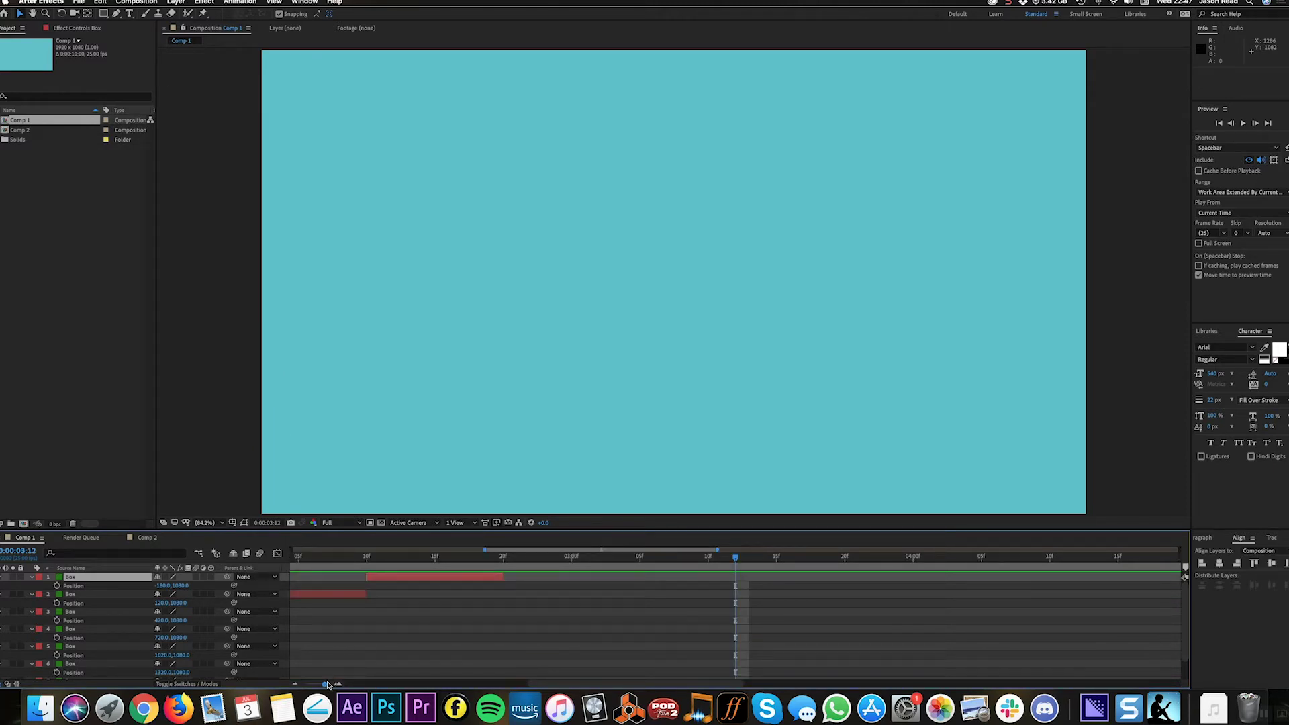
drag(325, 684, 306, 683)
mouse_move(317, 566)
mouse_down()
mouse_move(500, 567)
mouse_move(295, 571)
mouse_move(520, 571)
mouse_move(296, 572)
mouse_up()
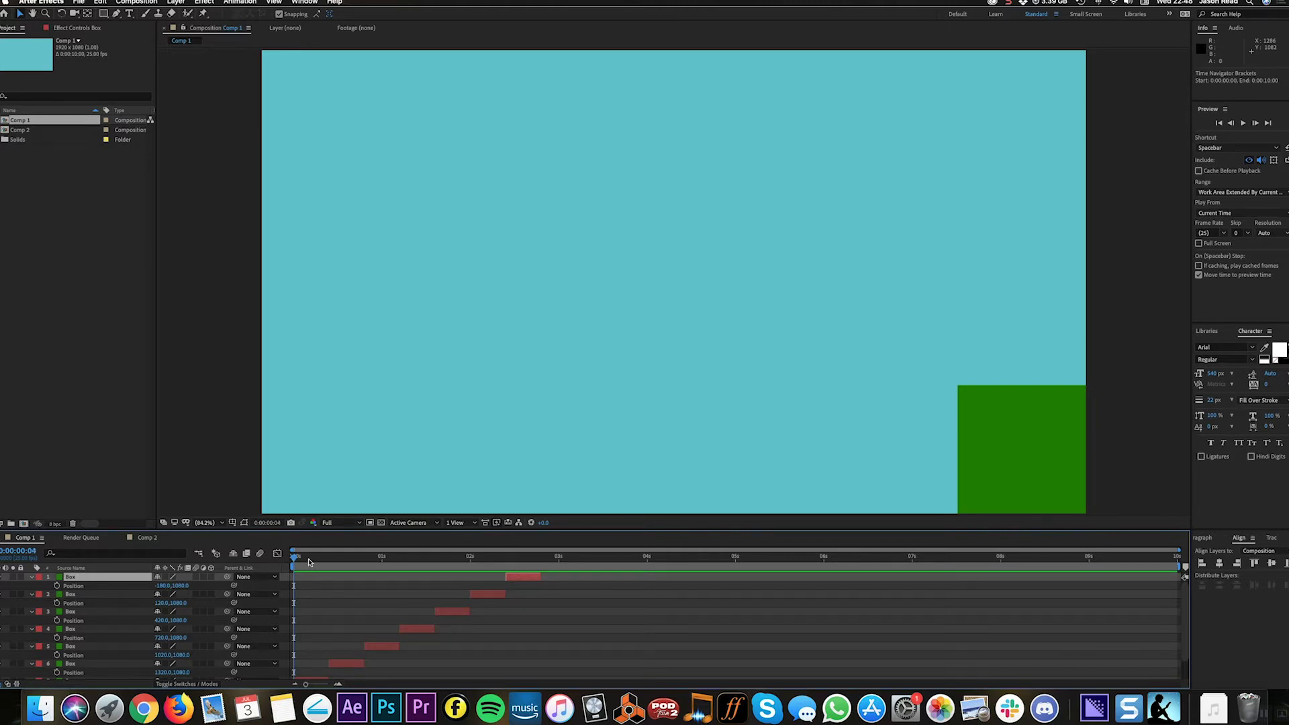
mouse_move(311, 561)
mouse_down()
mouse_move(328, 562)
mouse_move(288, 564)
mouse_up()
key(space)
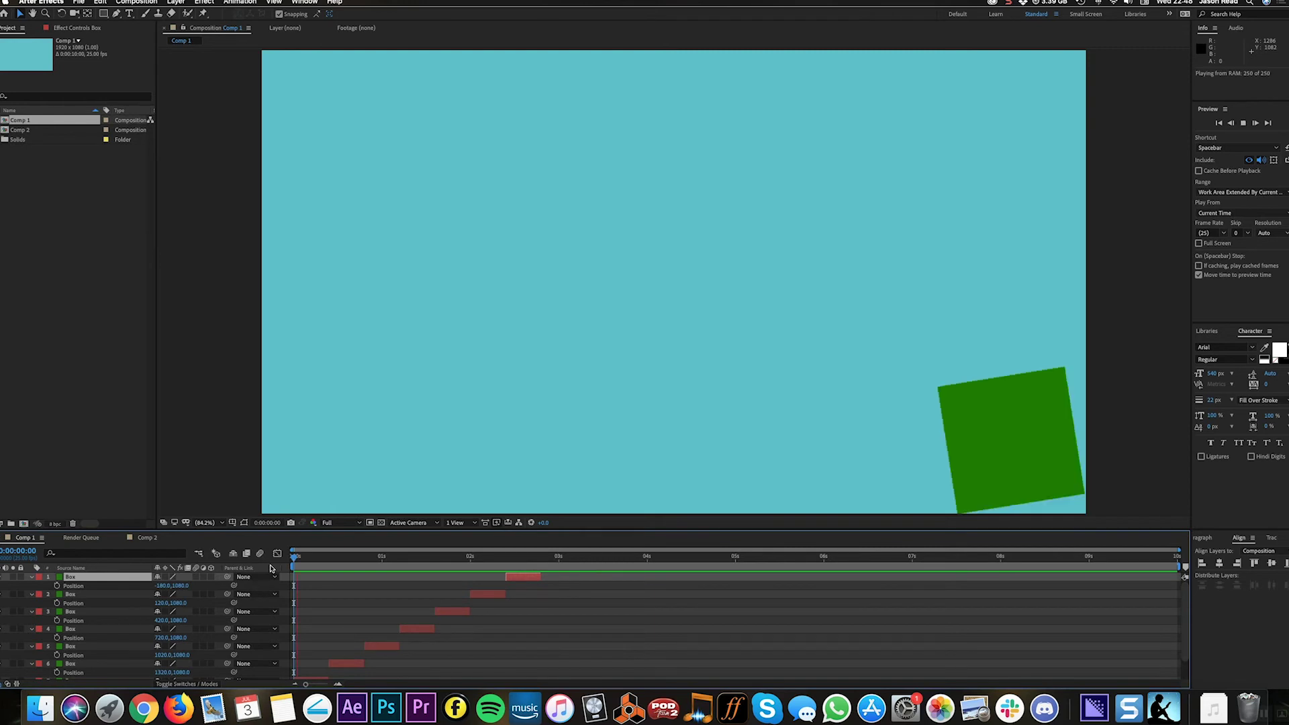
key(space)
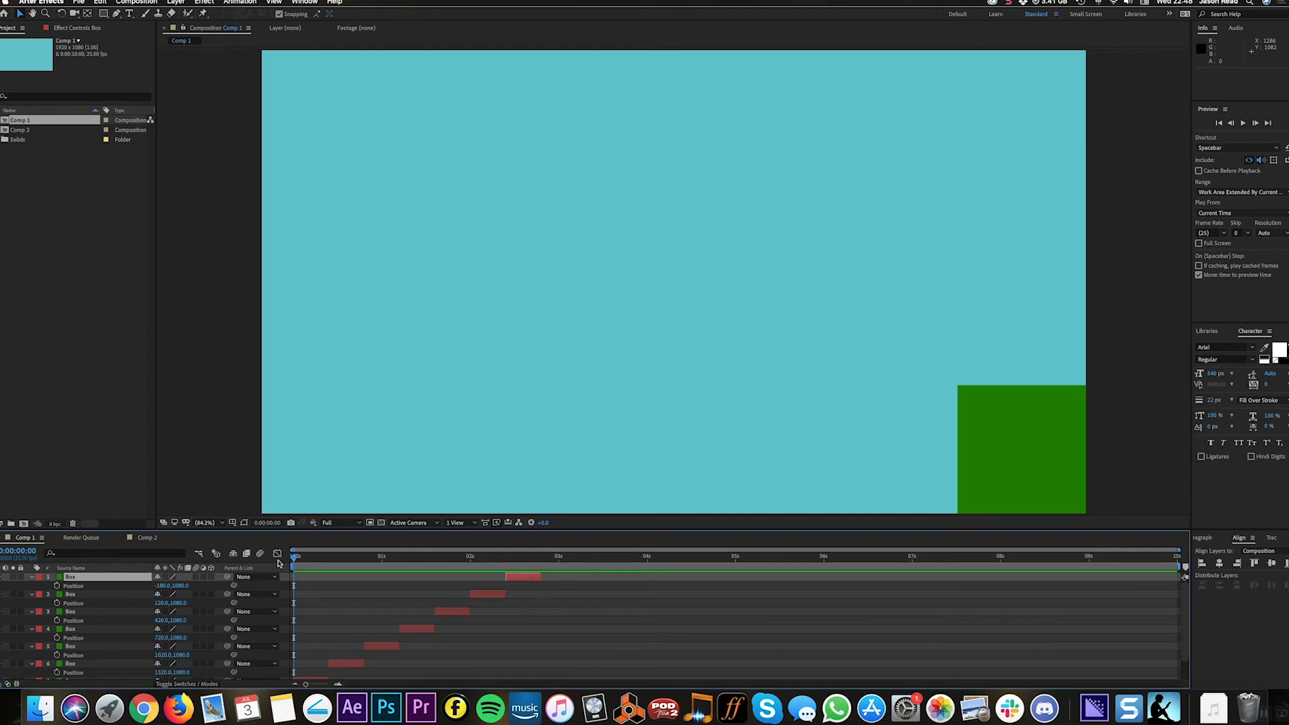
key(space)
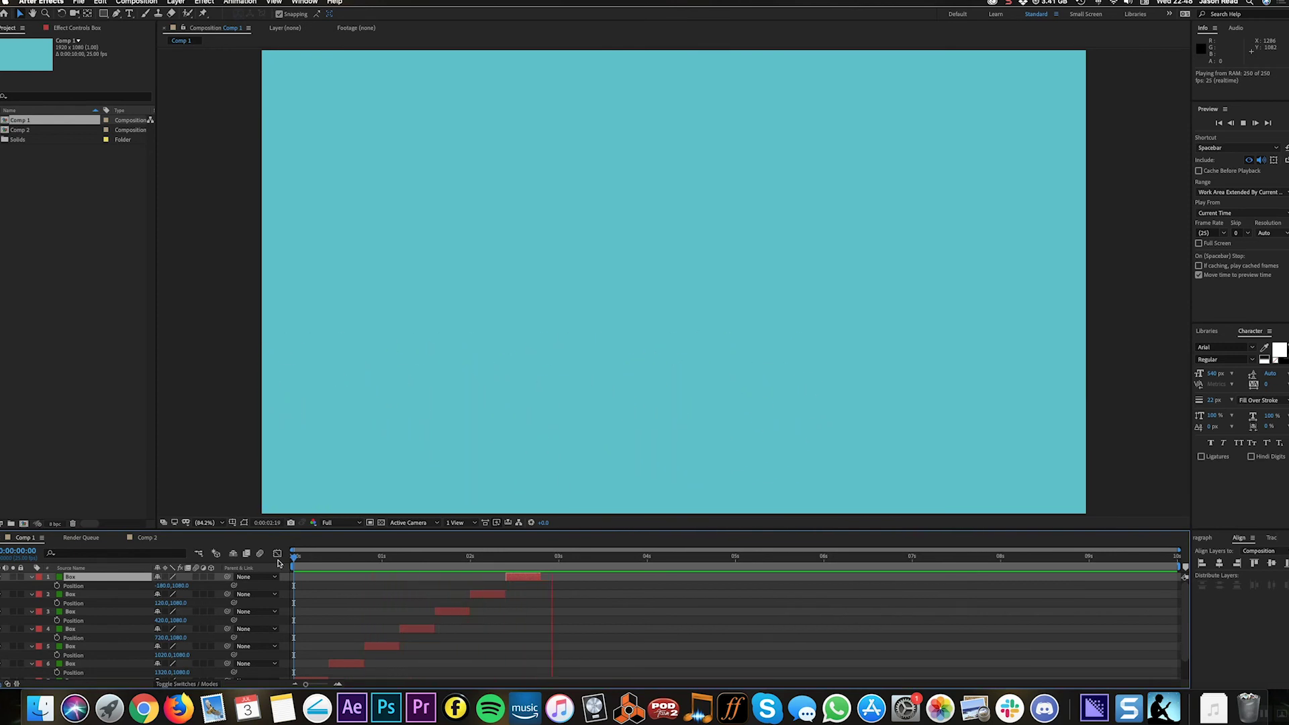
key(space)
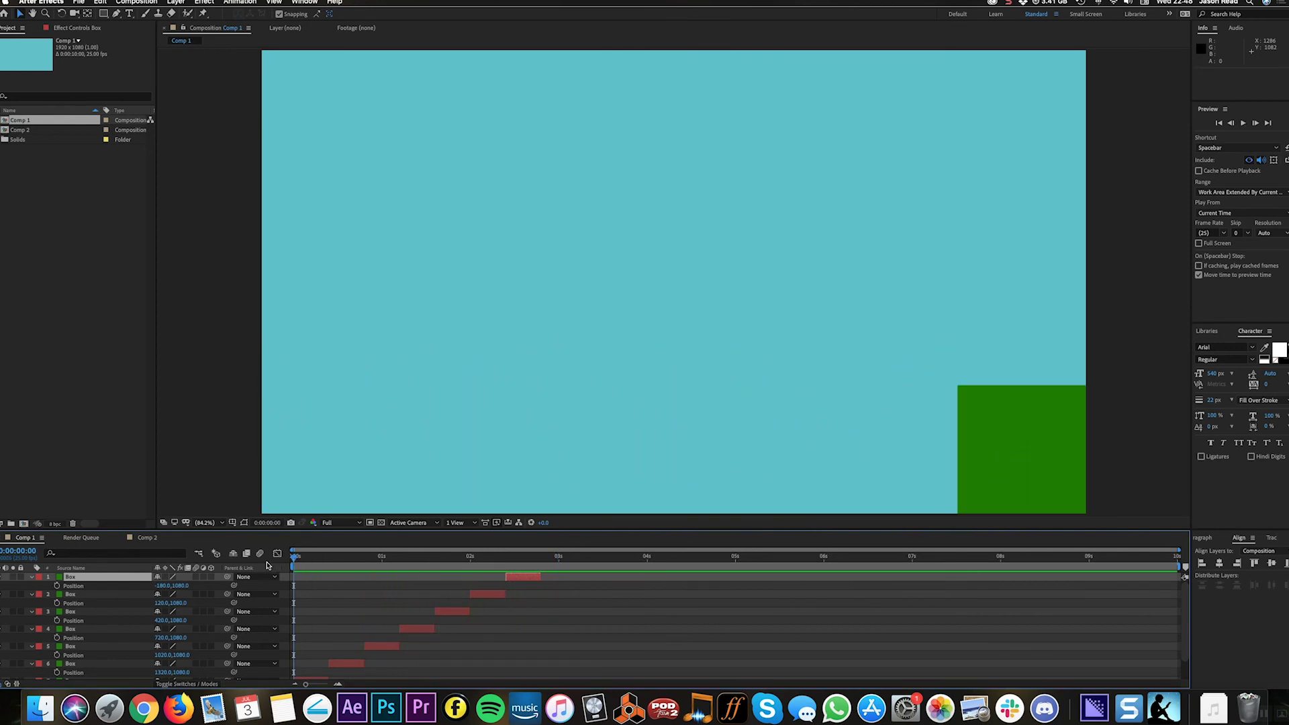